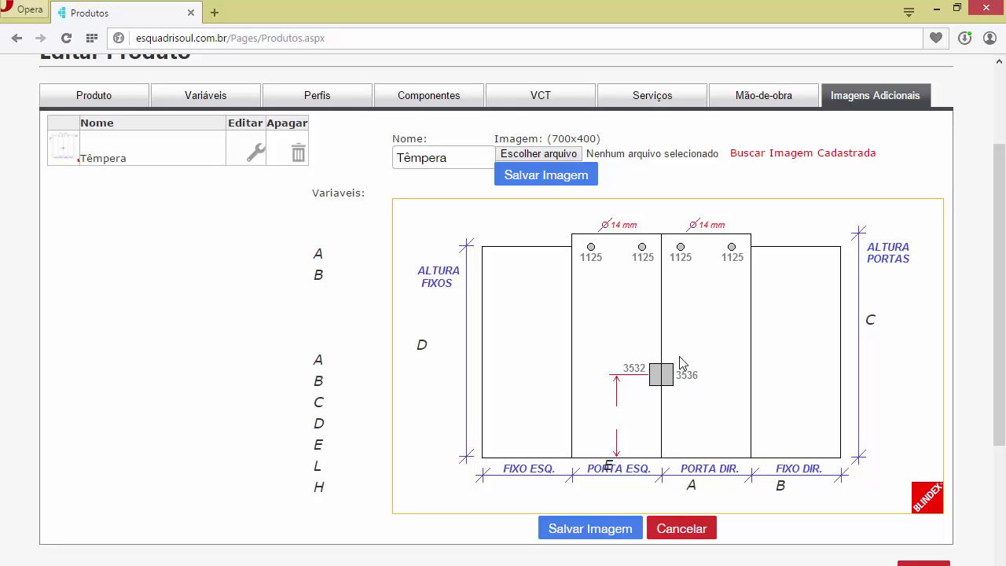
- Compare the product's component list and variables with the hardware codes and dimension letters on the Têmpera additional image
click(428, 97)
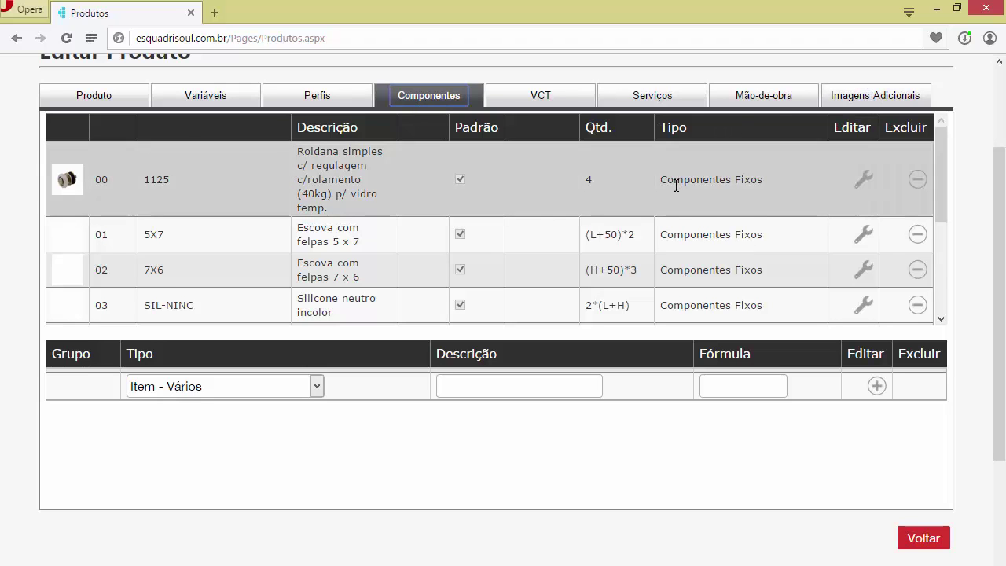
scroll(674, 183, down, 2)
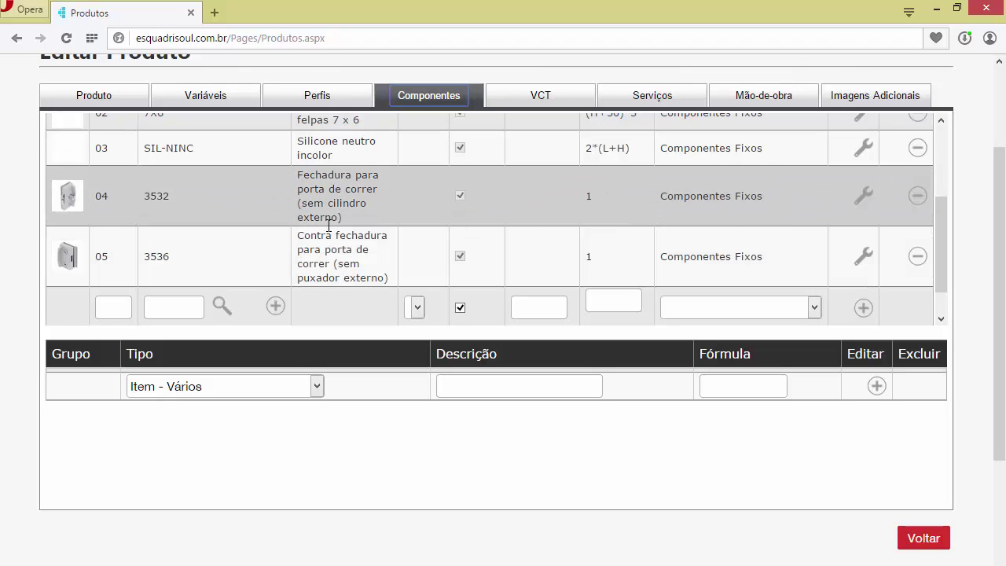
click(868, 97)
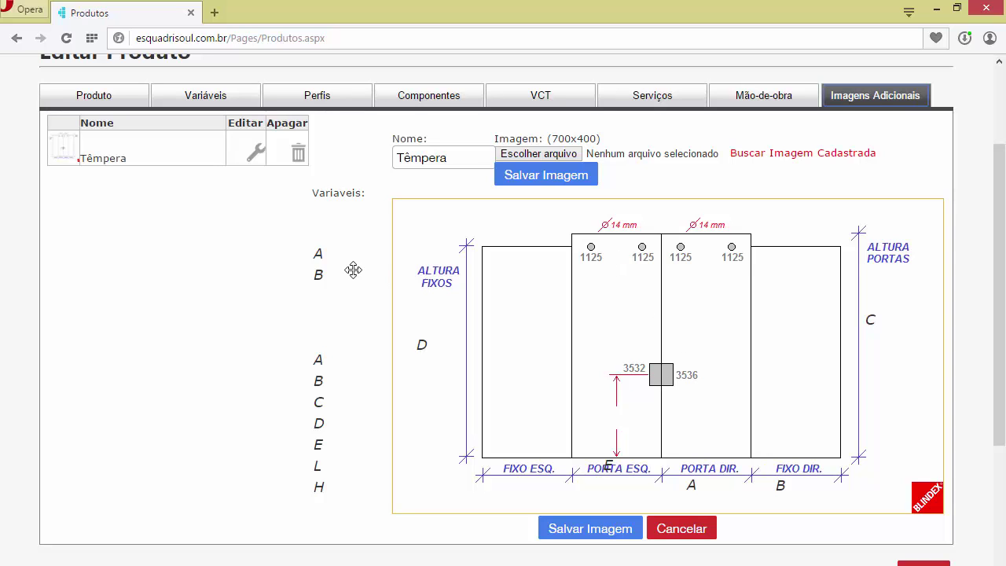
click(224, 92)
click(904, 93)
- Delete the lock 3532 and the counter-lock 3536 from the product's components
click(427, 96)
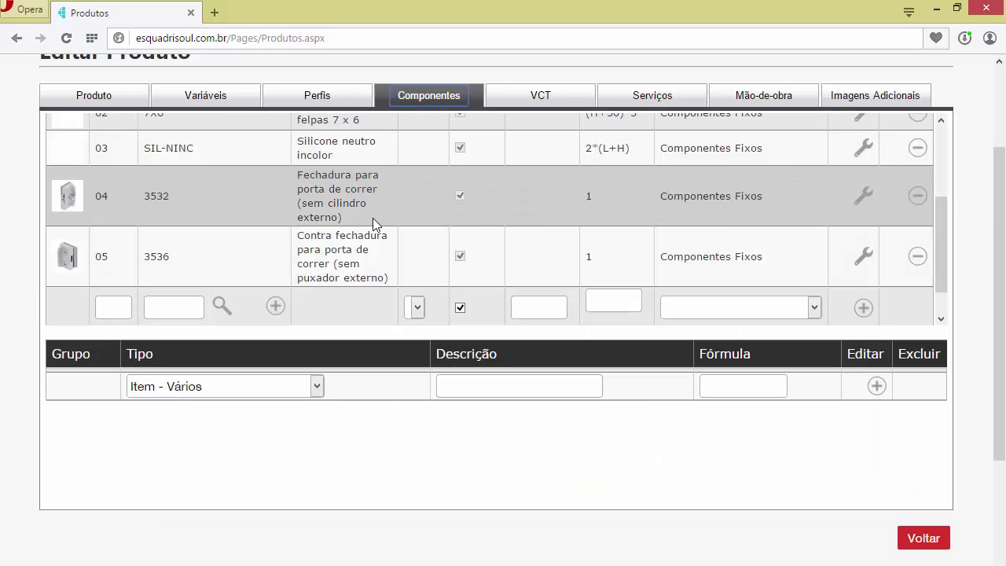
click(917, 196)
click(577, 139)
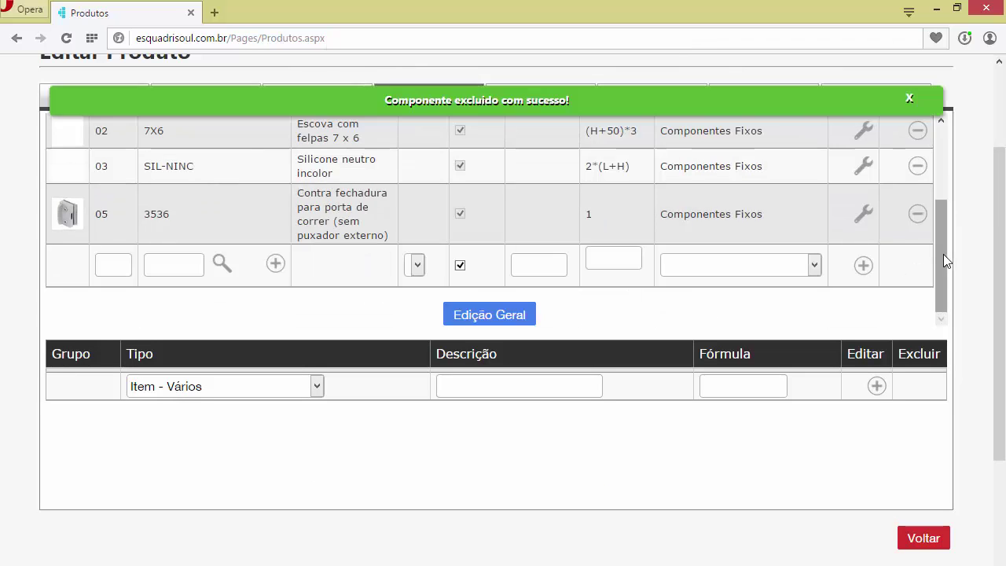
click(917, 213)
click(580, 142)
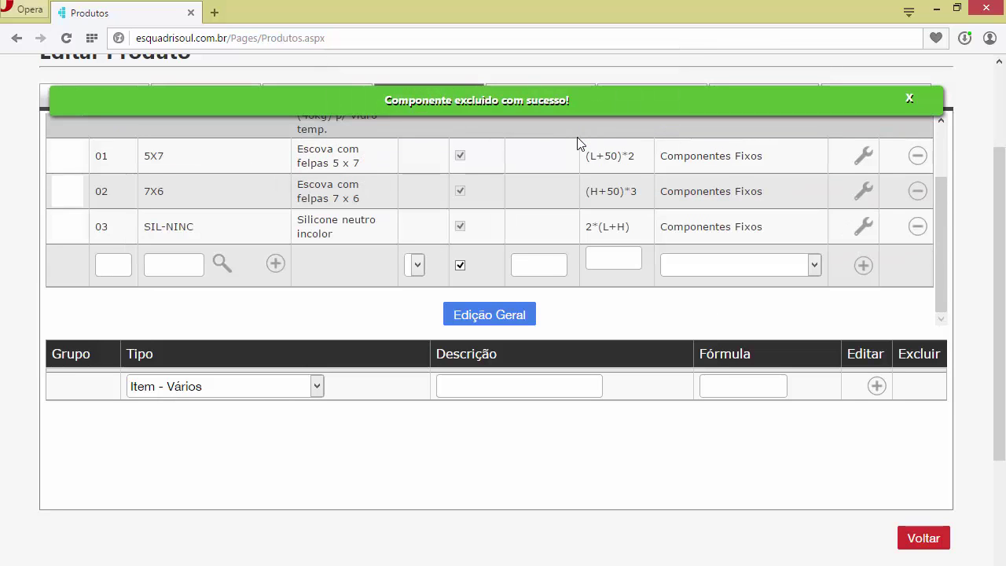
click(909, 100)
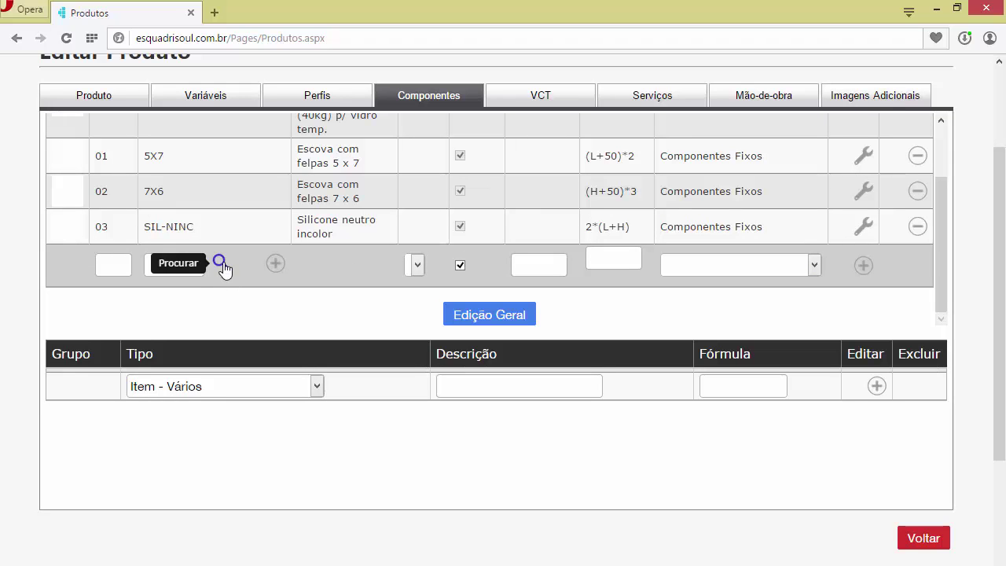
- Search the component catalogue for "fechadura" from the new component row and review the results
click(222, 265)
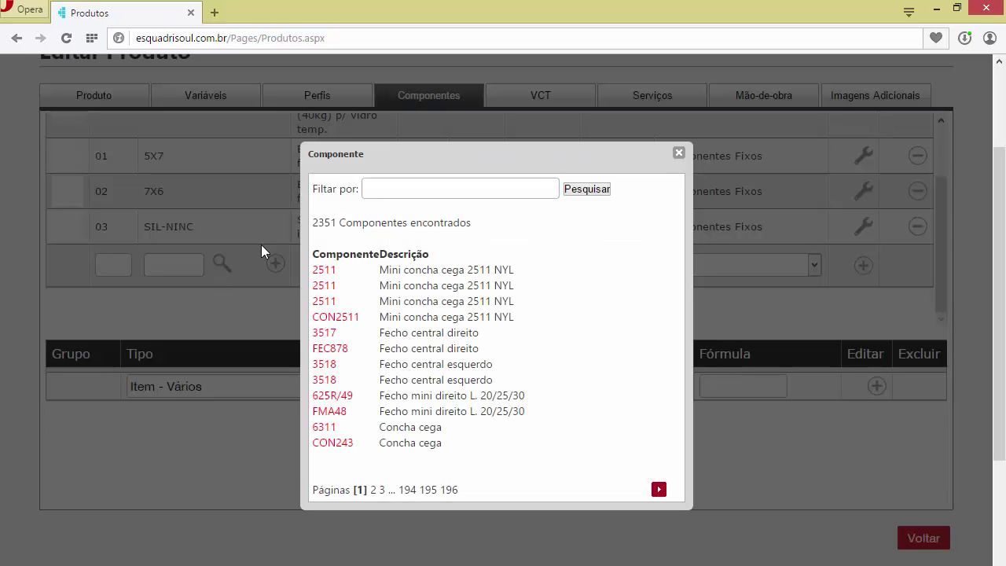
click(465, 191)
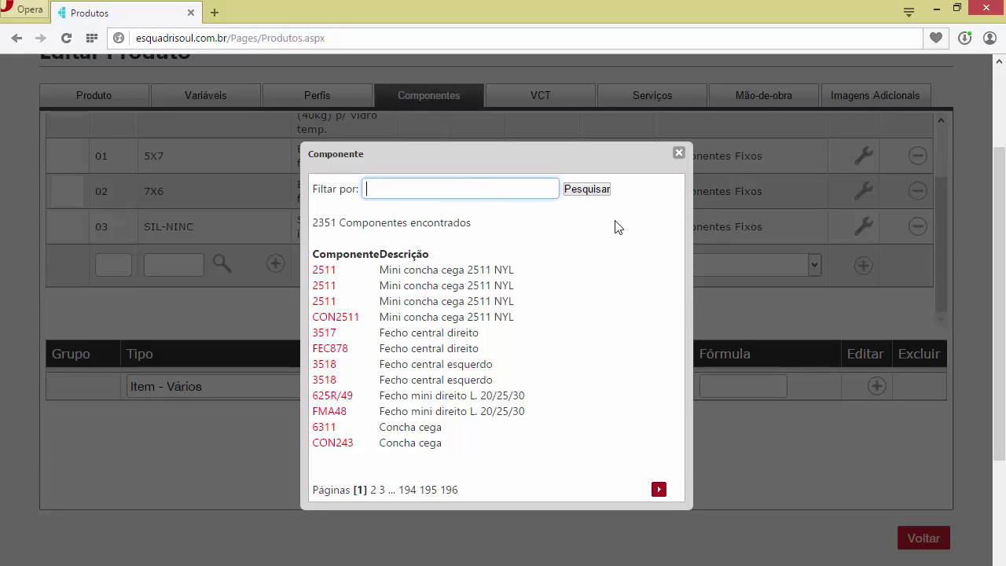
text(fechadura)
click(593, 193)
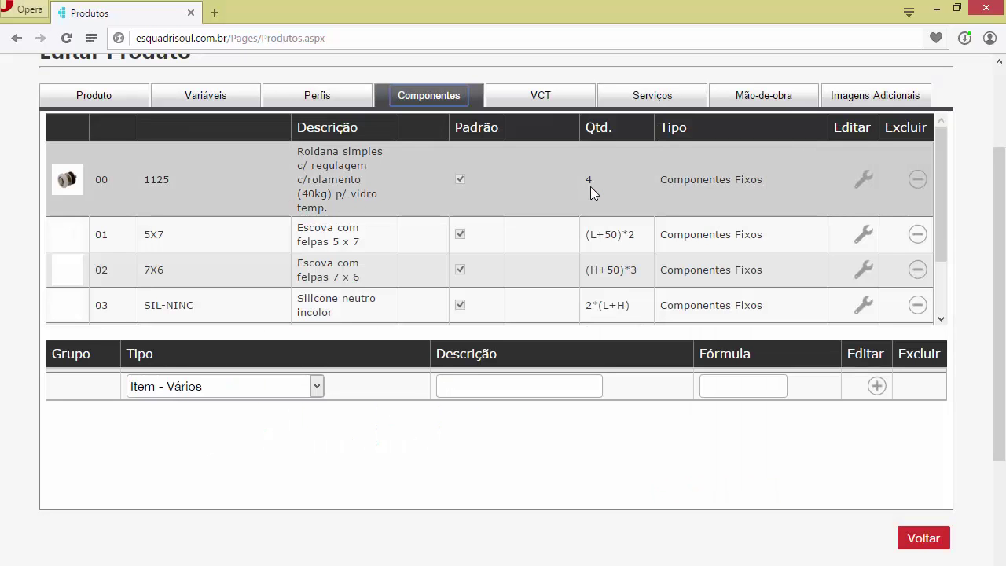
scroll(458, 230, down, 4)
scroll(279, 236, up, 1)
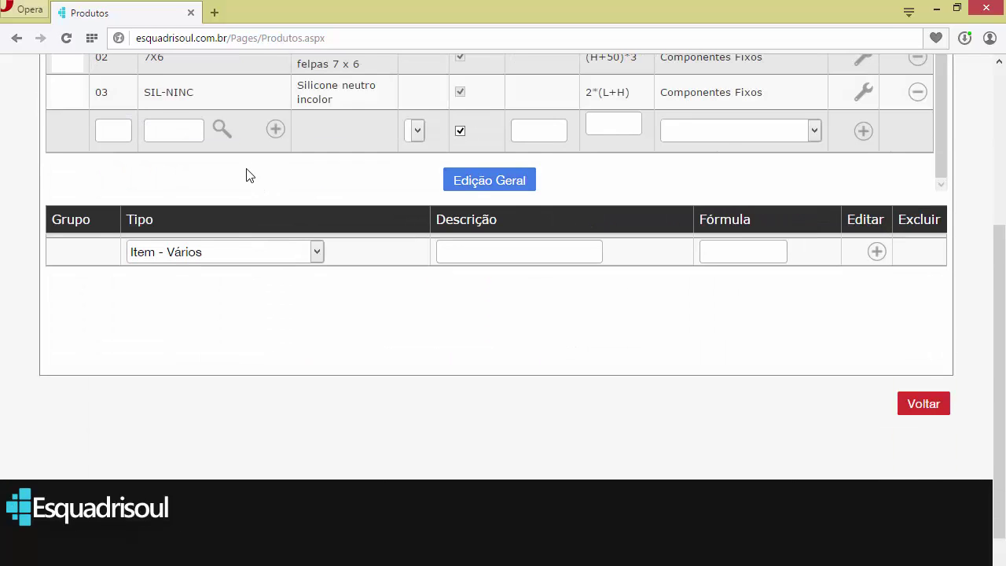
scroll(247, 173, up, 1)
scroll(219, 150, down, 1)
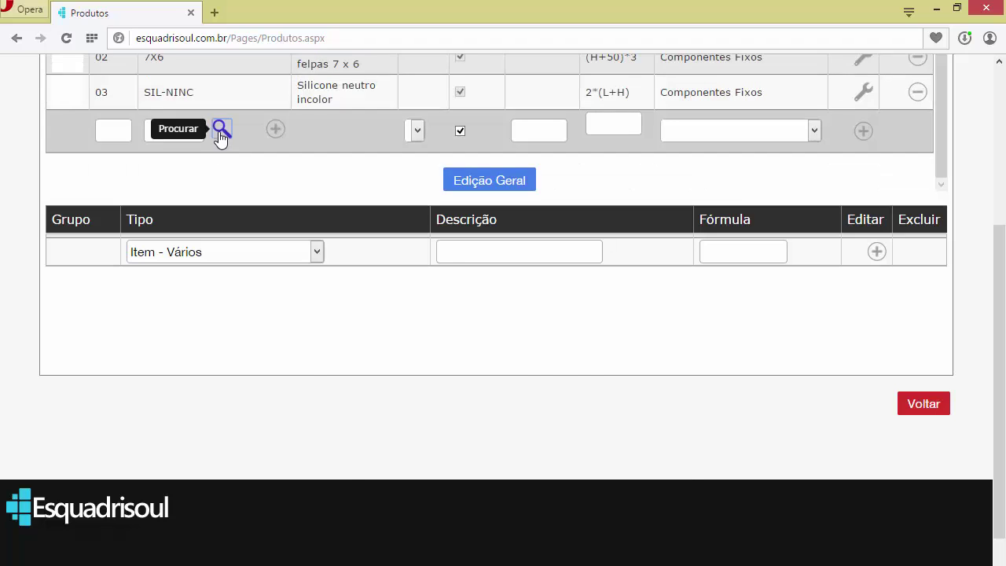
click(221, 130)
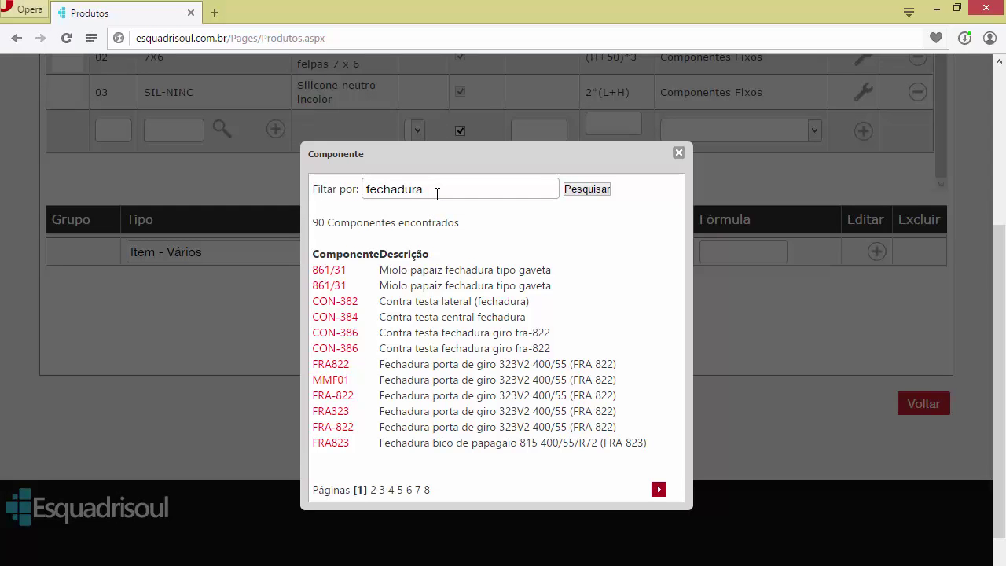
- Search the component catalogue for 3530 and choose component 3530, Fechadura para porta de correr, for the new row
drag(445, 189, 361, 183)
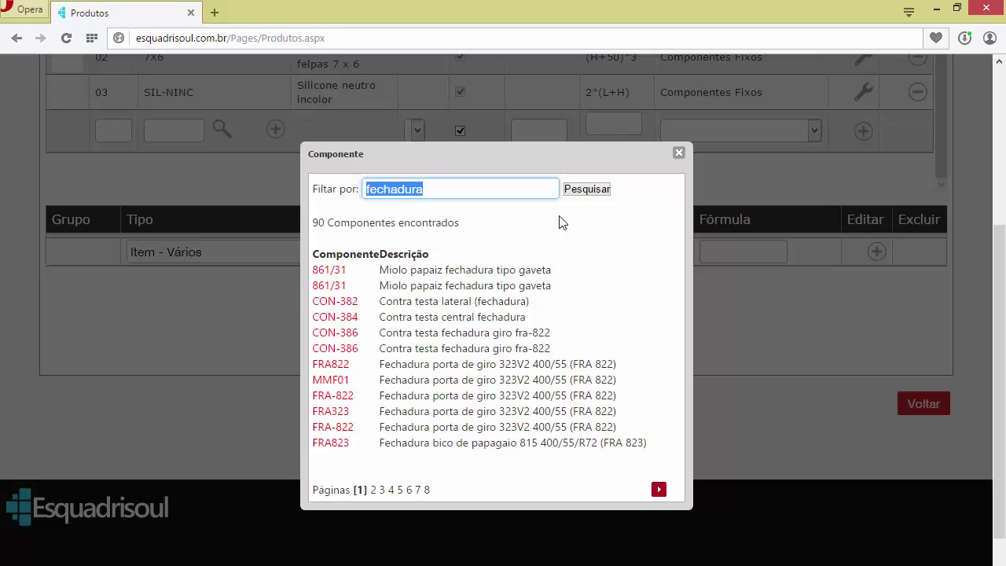
text(3530)
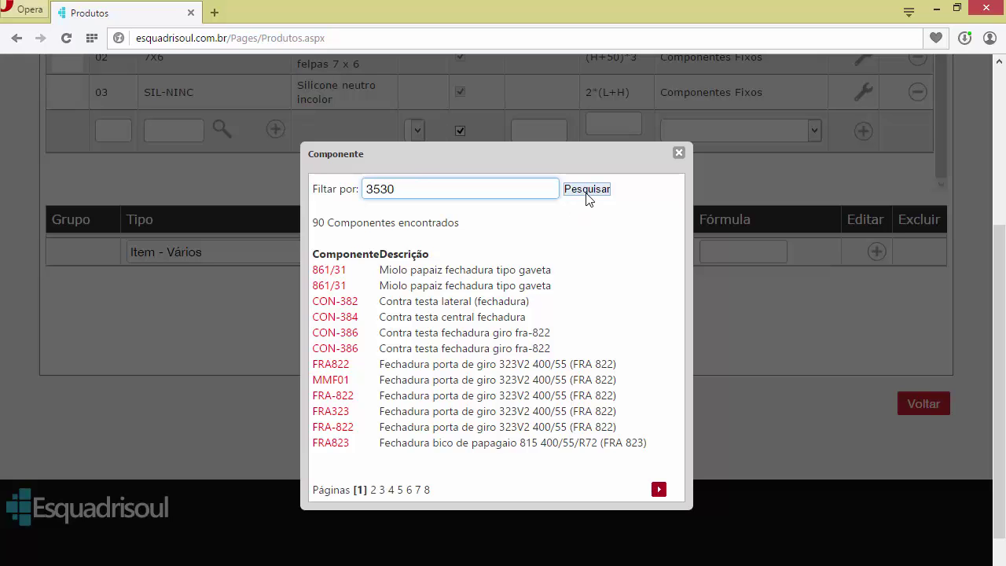
click(582, 198)
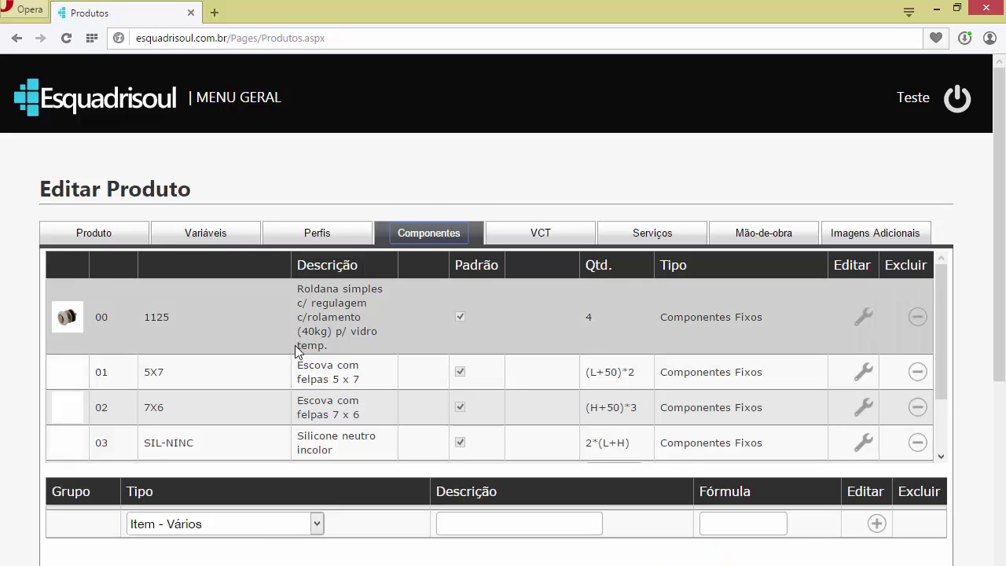
scroll(291, 345, down, 3)
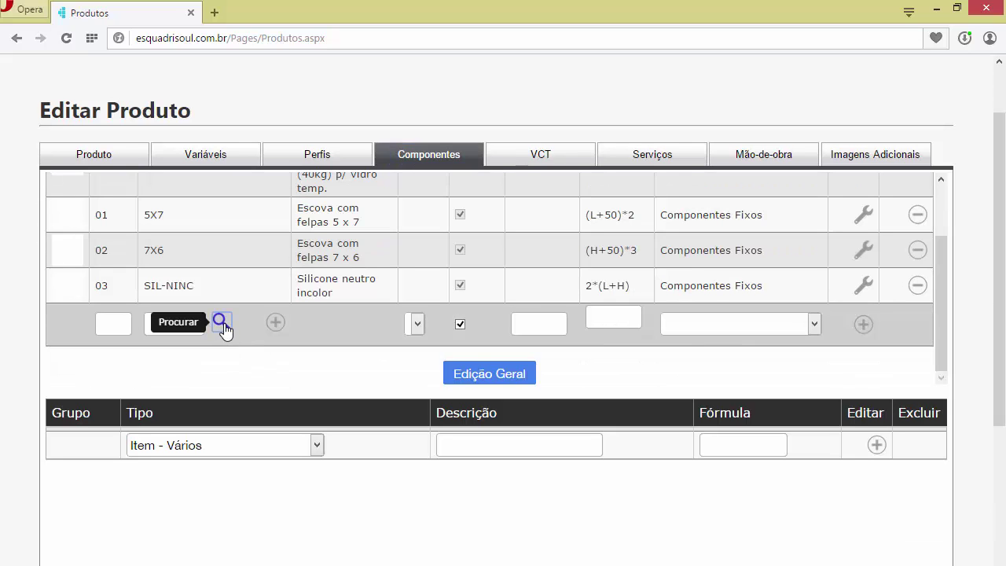
click(222, 323)
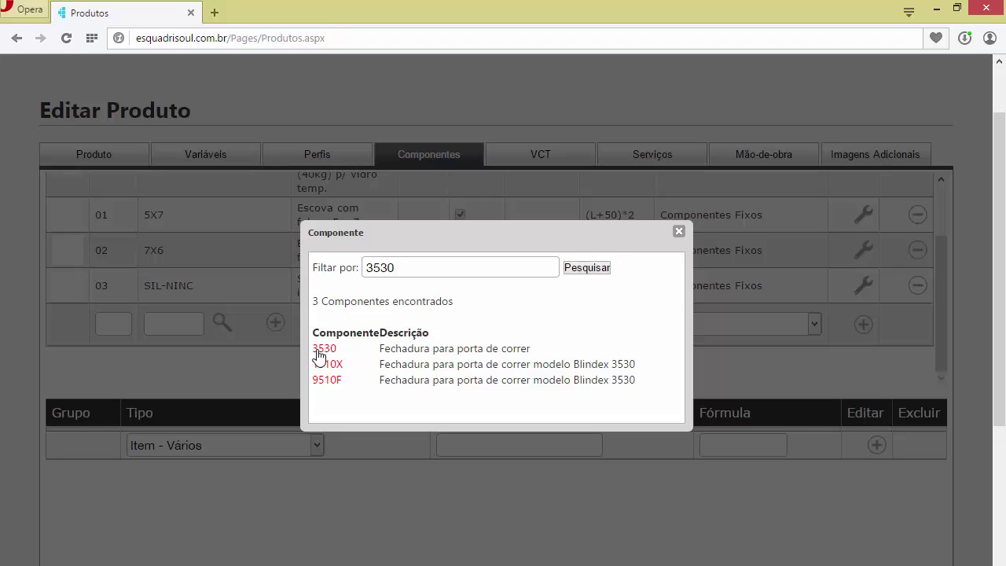
click(316, 348)
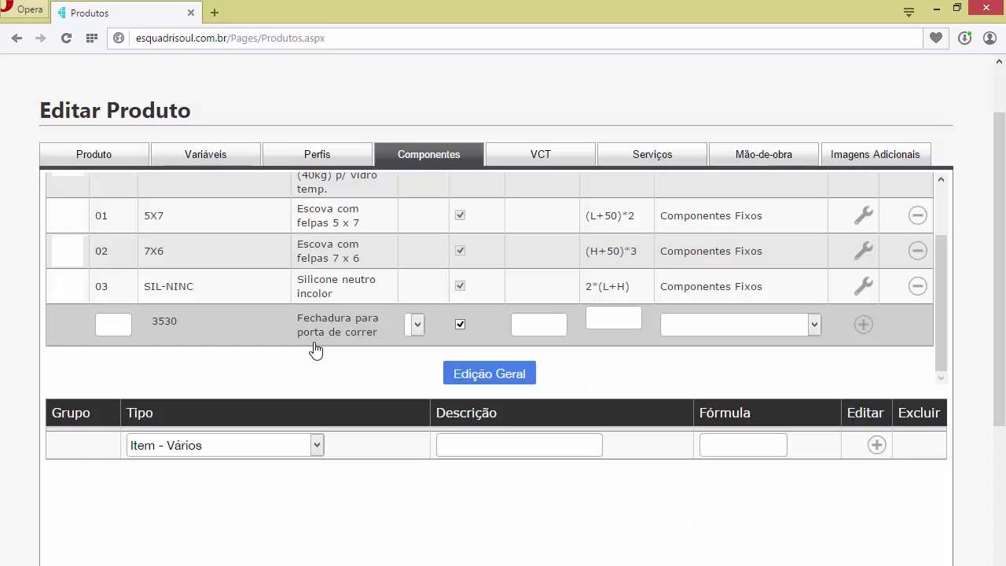
- Add component 3530 to the product with quantity 1 and type Componentes Fixos
click(417, 325)
click(419, 330)
click(601, 325)
click(814, 325)
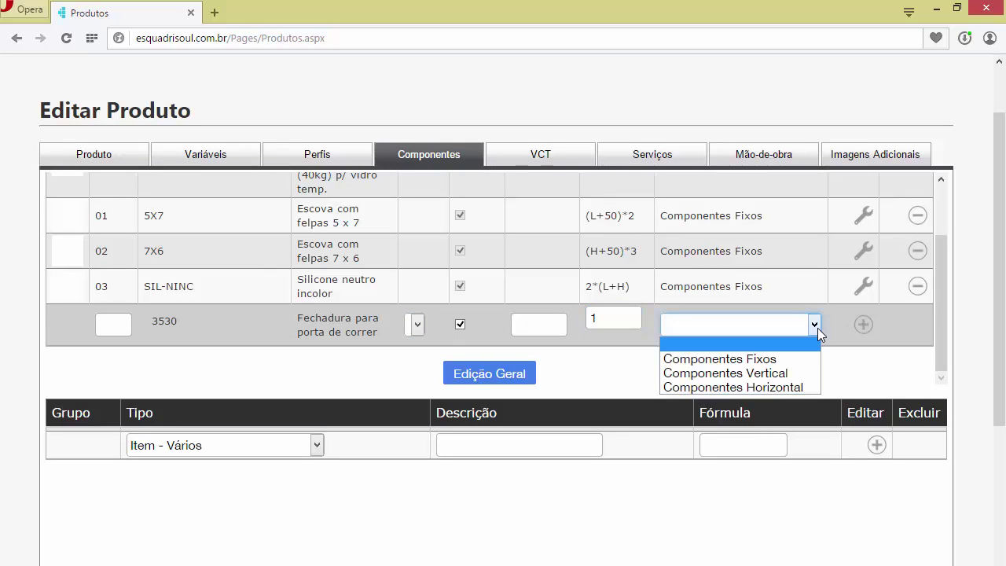
click(799, 366)
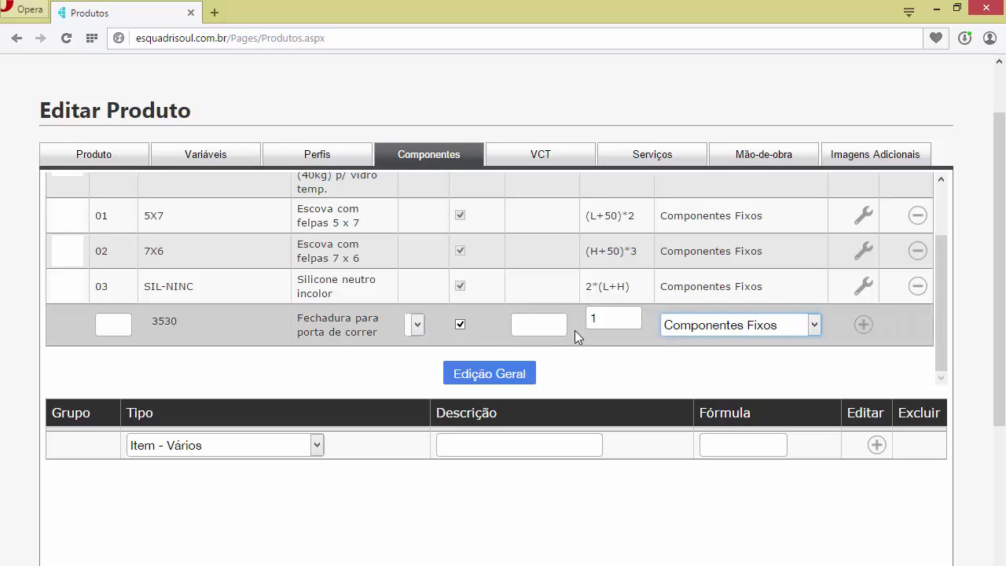
click(863, 324)
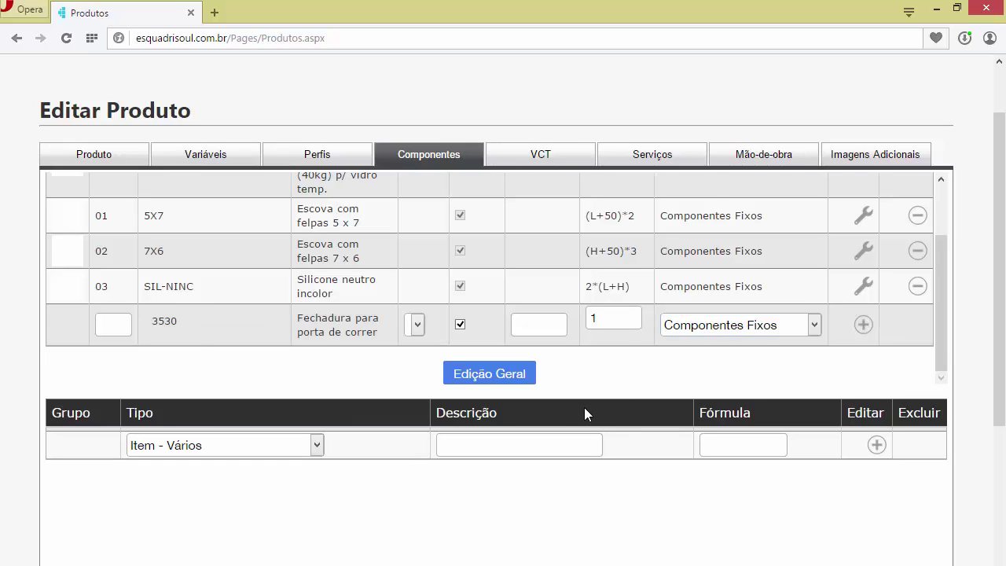
scroll(310, 303, up, 3)
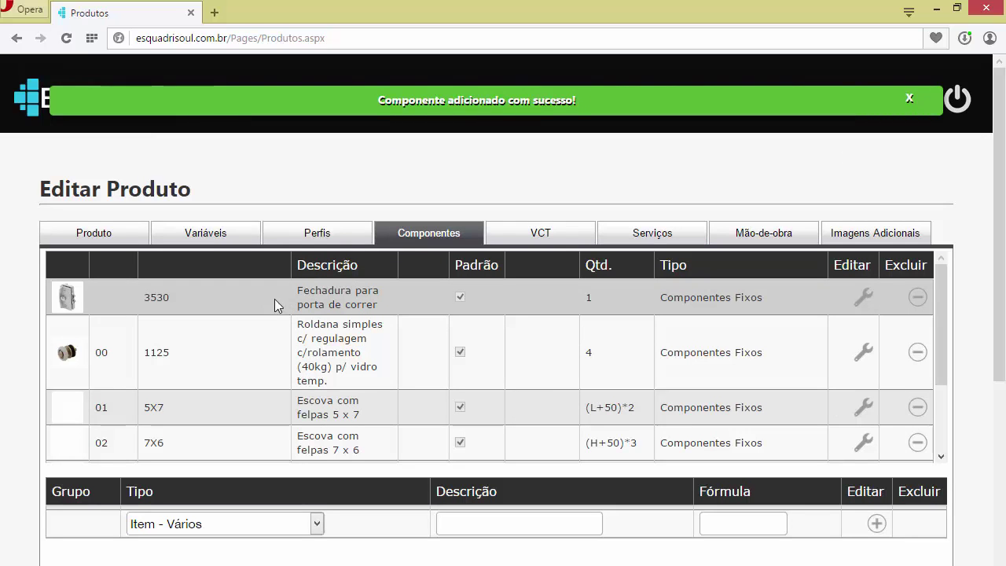
- Search the component catalogue for 9511 and choose the sliding-door counter-lock 9511F for the new row
scroll(354, 310, down, 3)
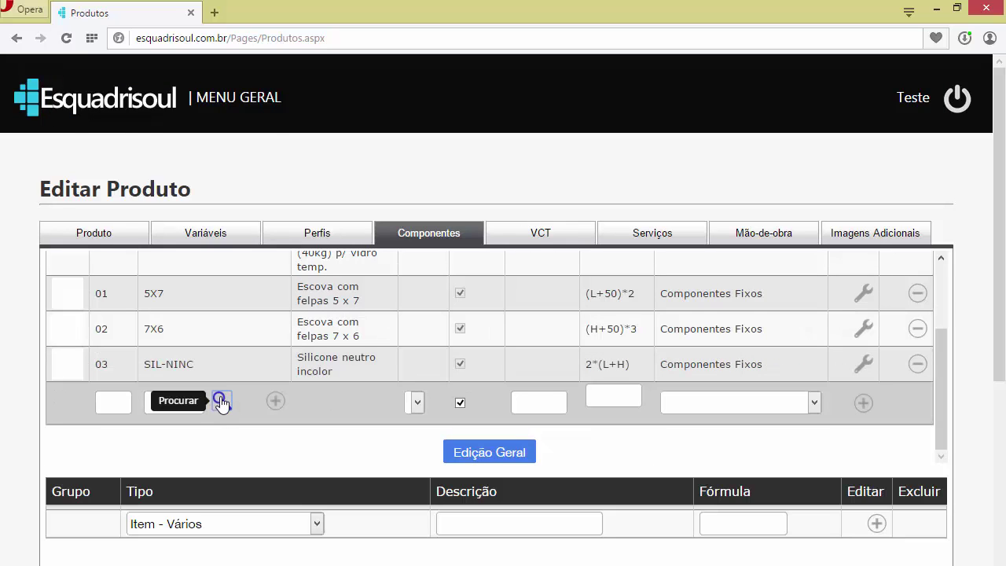
click(221, 402)
drag(407, 269, 334, 267)
text(9511)
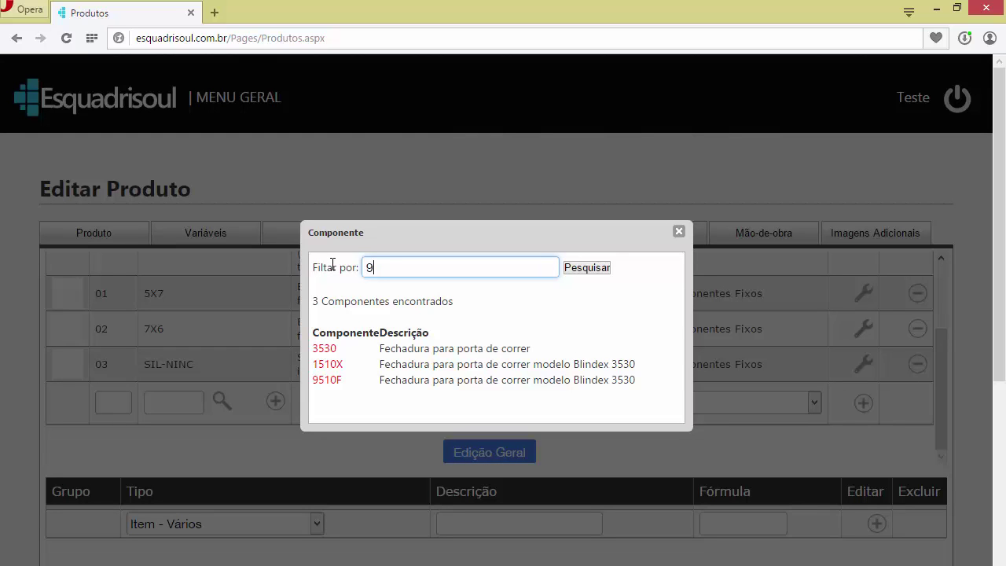
click(585, 271)
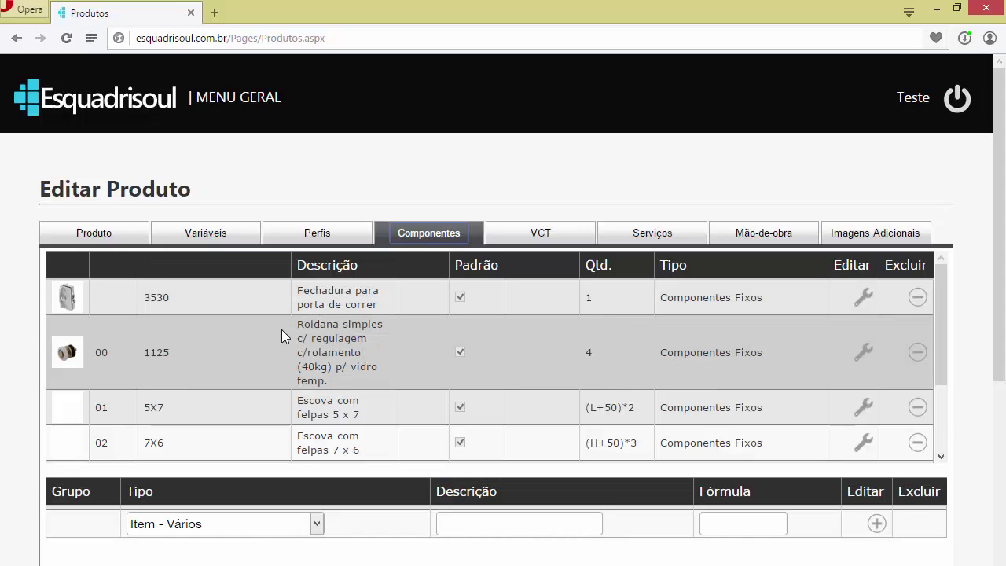
click(223, 433)
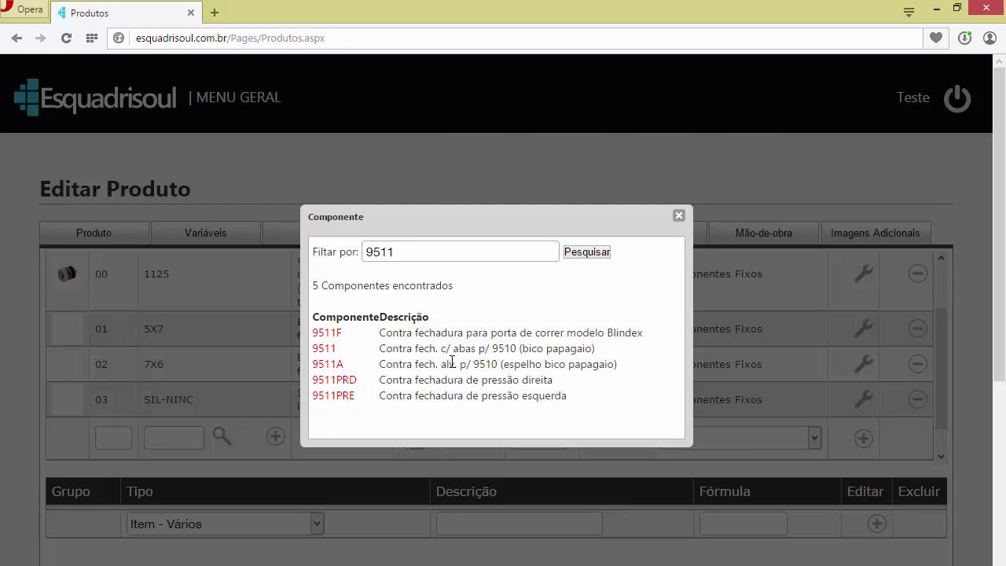
click(327, 333)
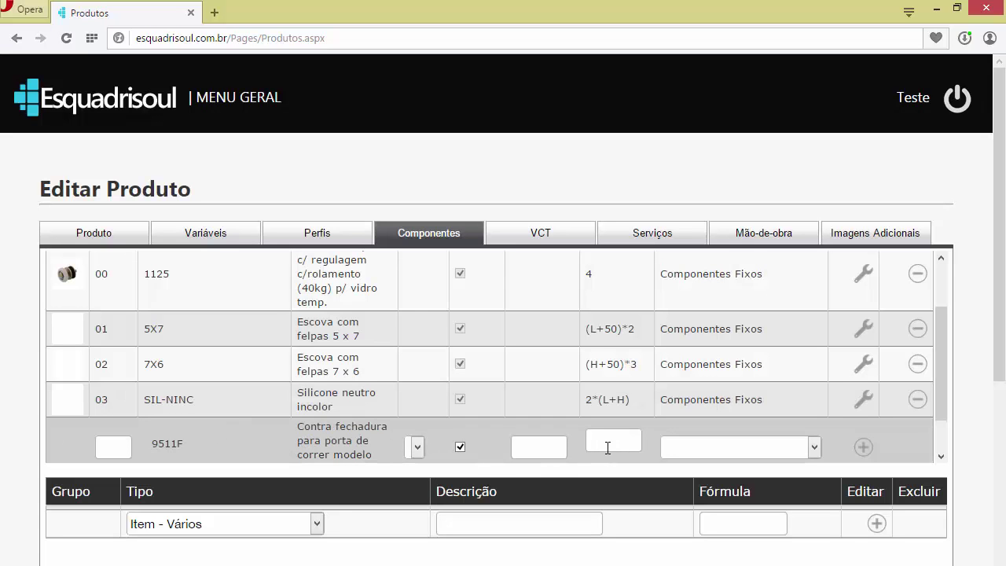
- Add component 9511F to the product with quantity 1 and type Componentes Fixos
click(609, 446)
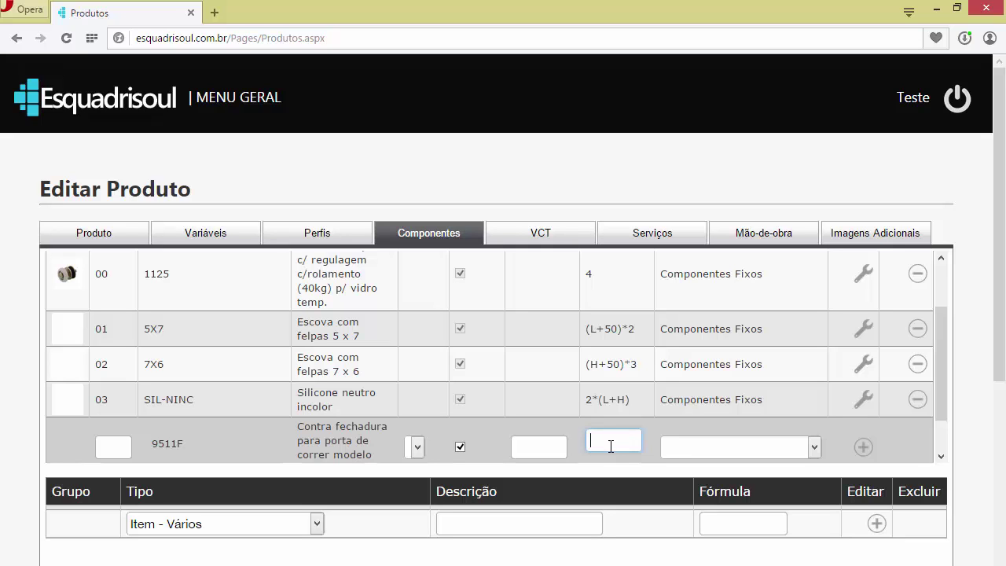
click(707, 449)
click(712, 479)
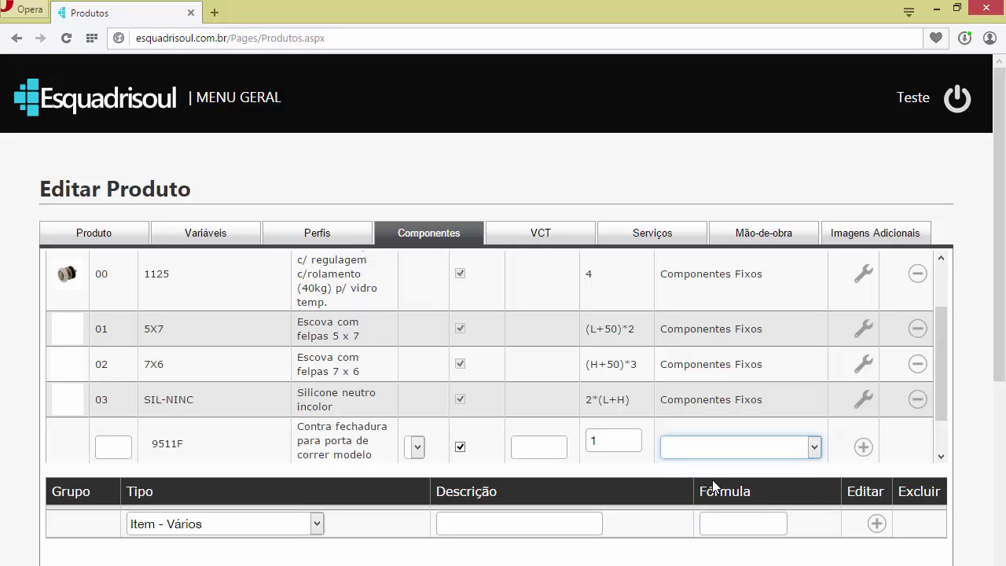
click(858, 448)
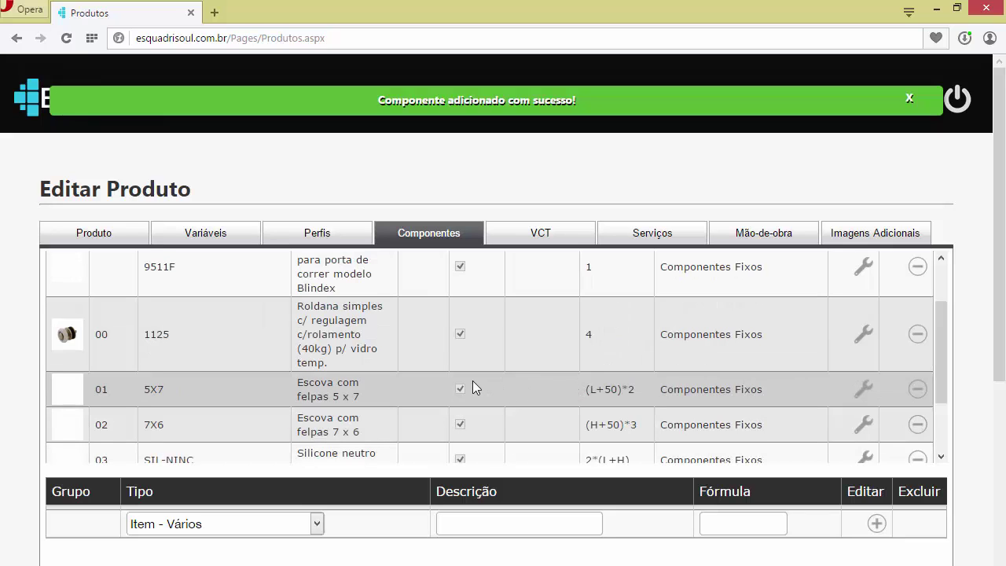
scroll(470, 381, up, 3)
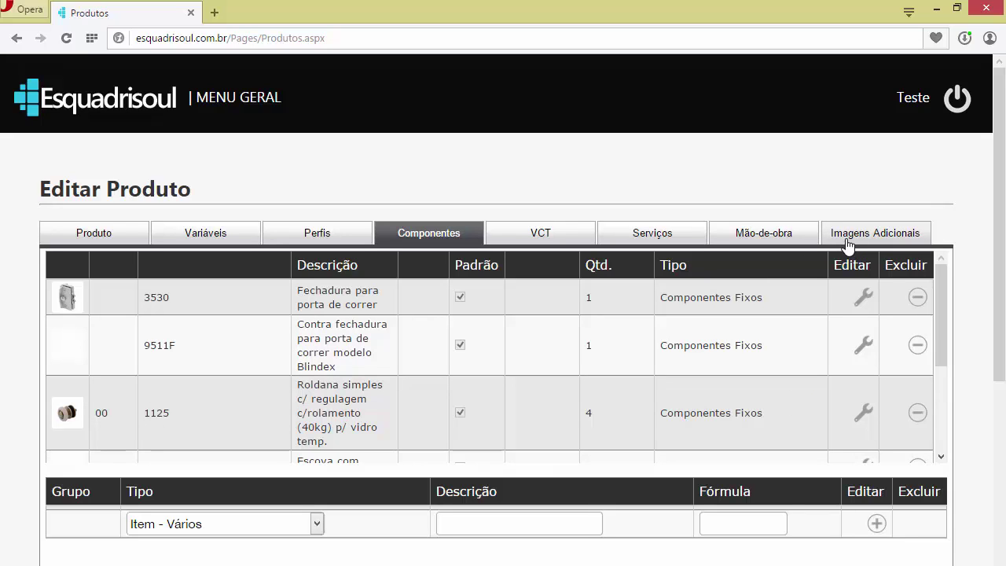
- Open the product's additional images and examine the lock labels in the Têmpera drawing
click(848, 235)
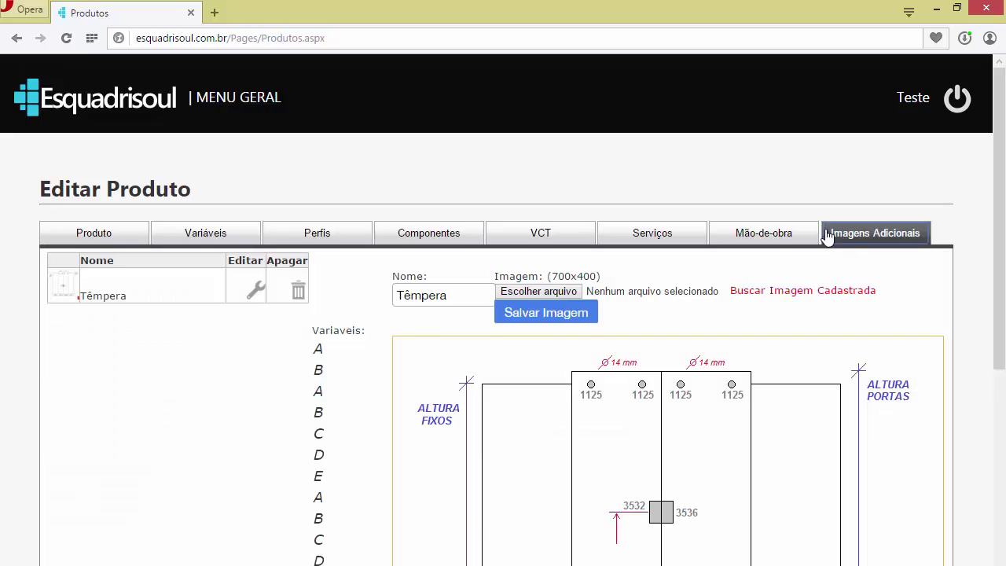
scroll(793, 267, down, 1)
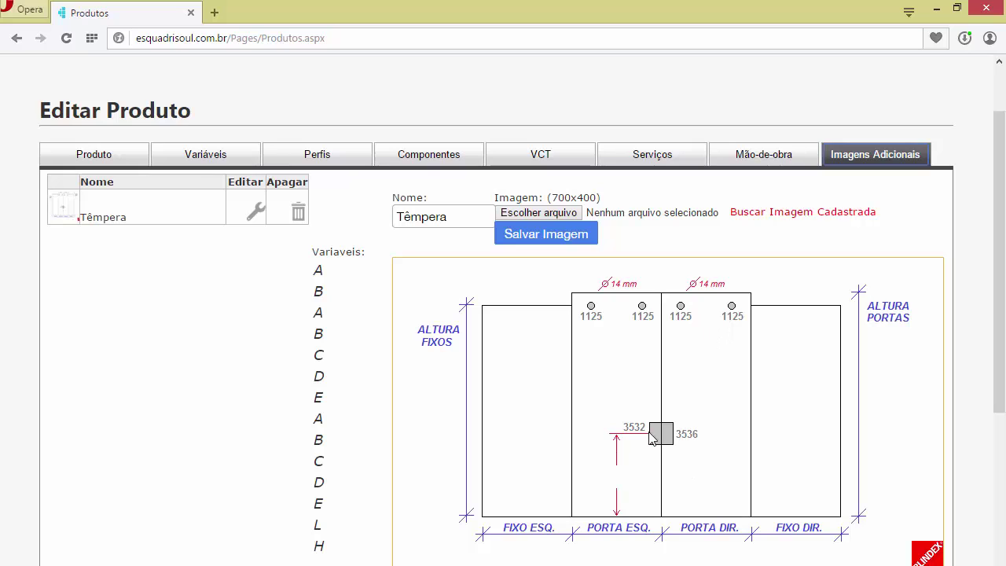
right_click(682, 379)
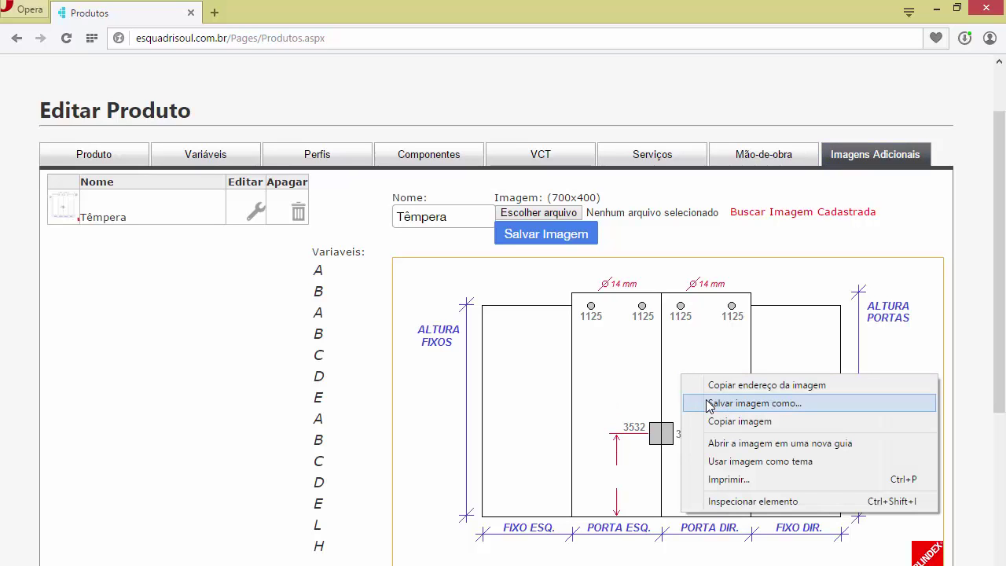
click(628, 389)
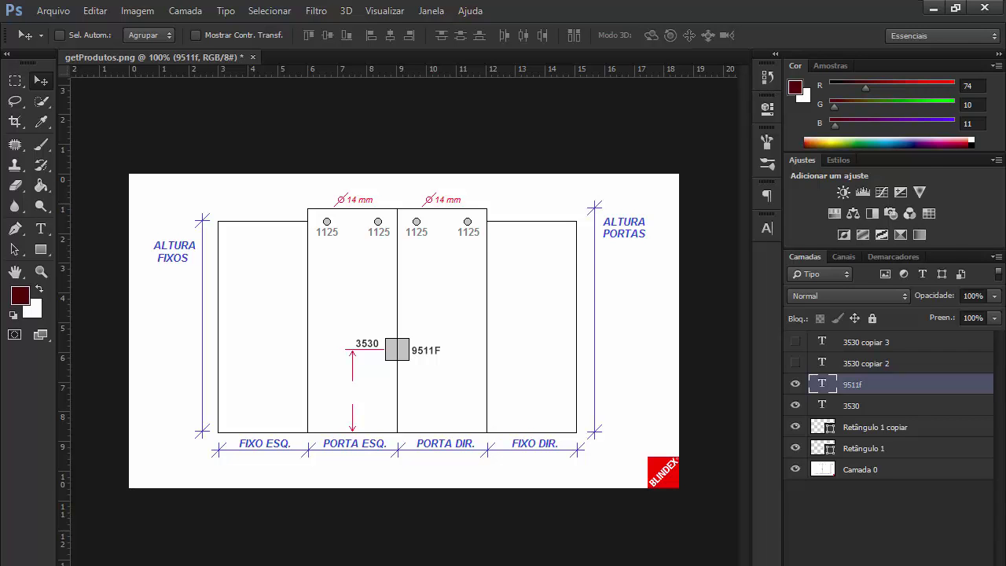
- Switch to the Têmpera folder and compare the getProdutos image with the edited novo desenho image
key(alt+Tab)
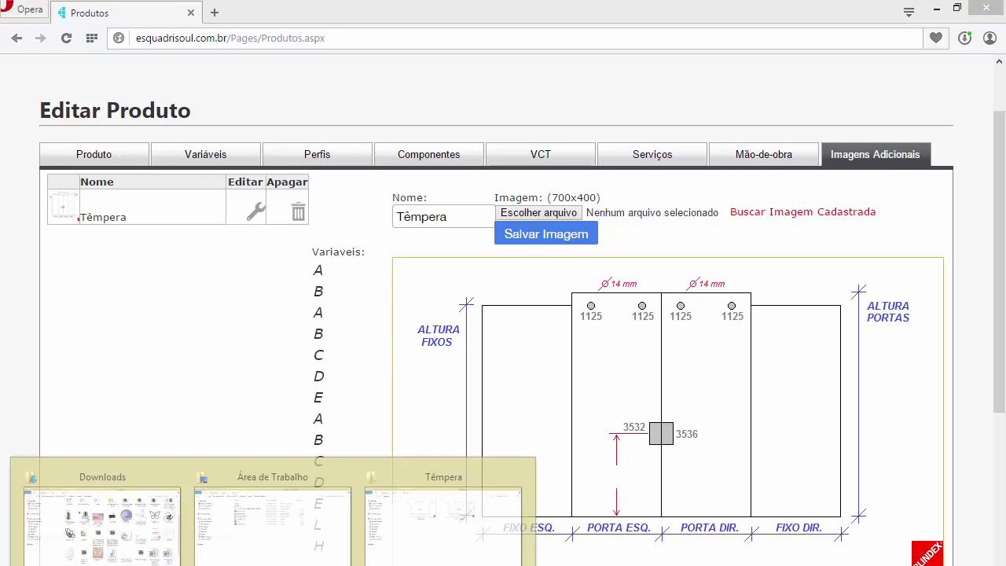
click(427, 539)
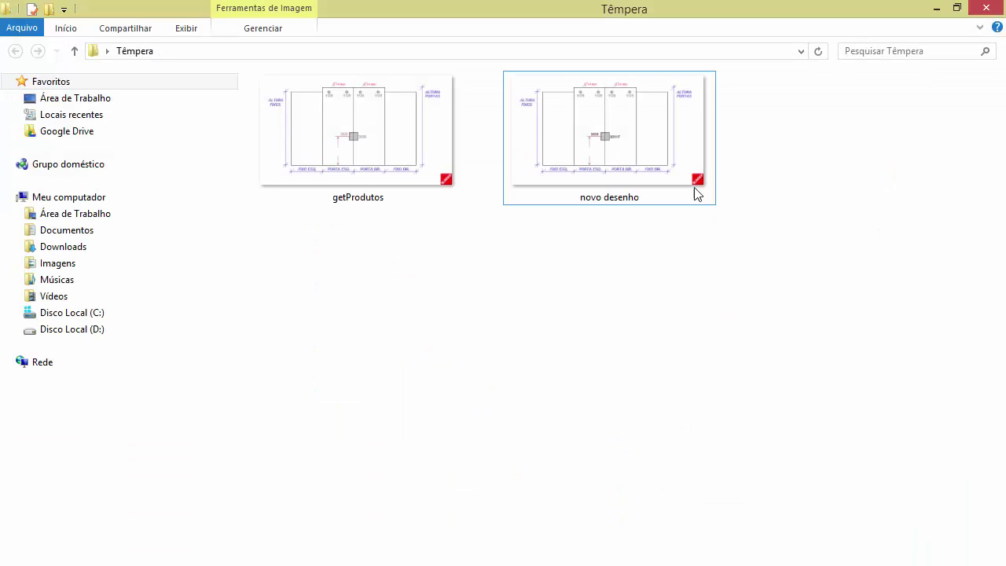
double_click(435, 152)
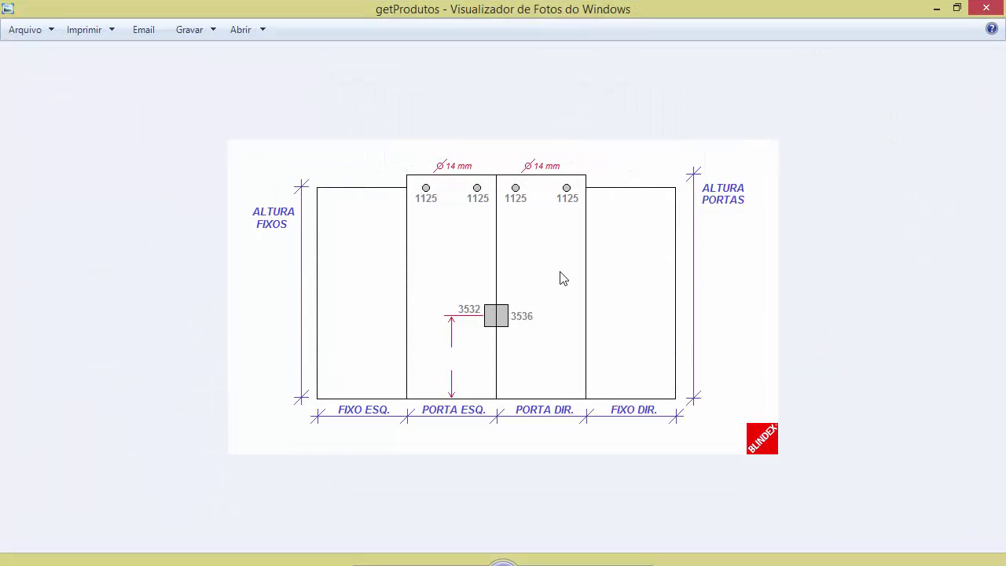
click(547, 561)
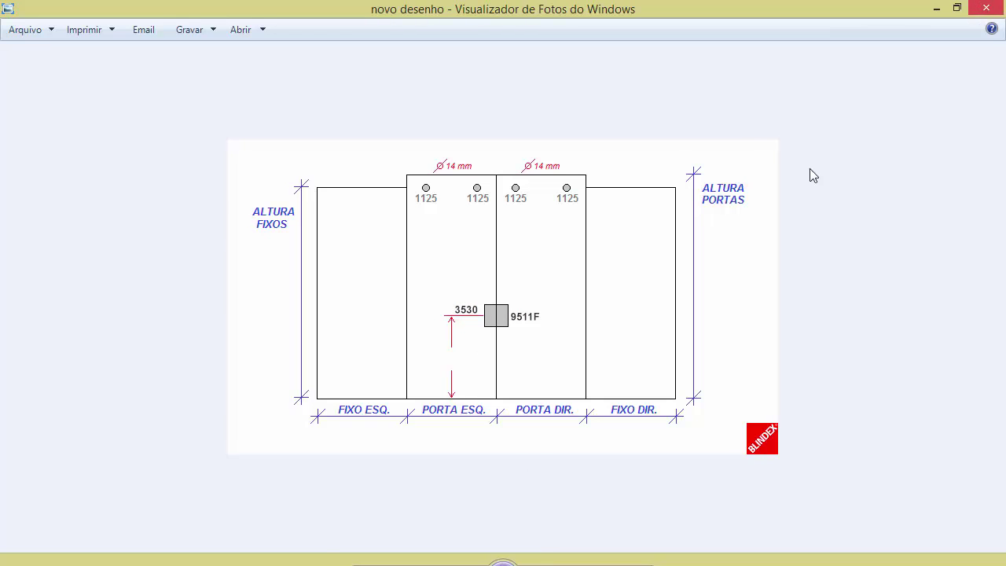
key(alt+F4)
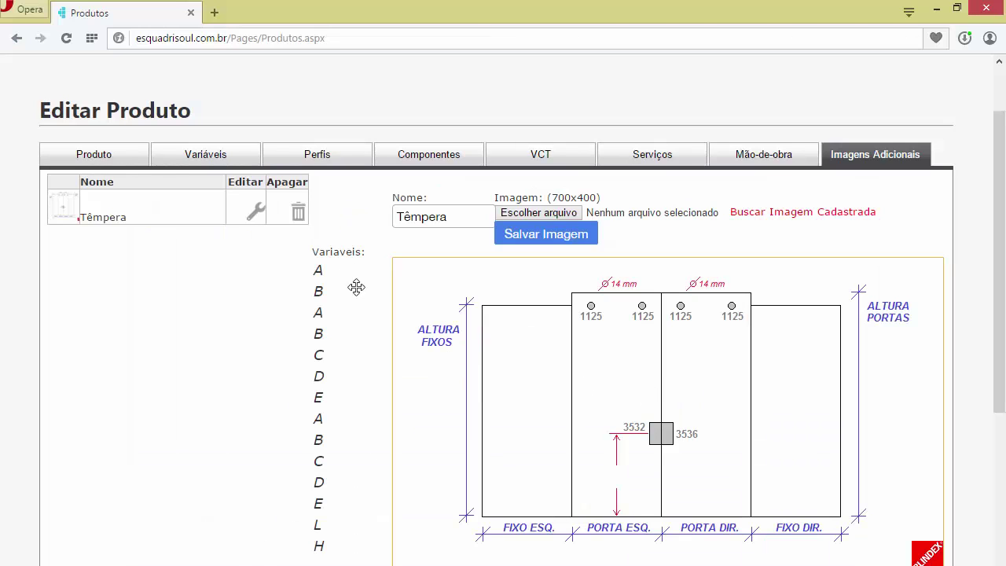
- Delete the Têmpera additional image and upload novo desenho.png from the desktop's Têmpera folder in its place
click(299, 213)
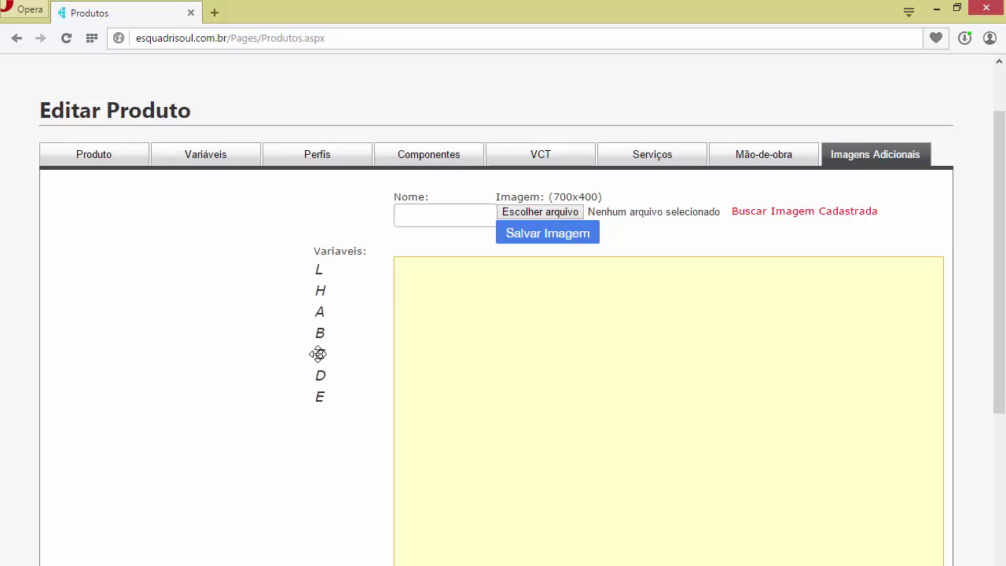
click(526, 210)
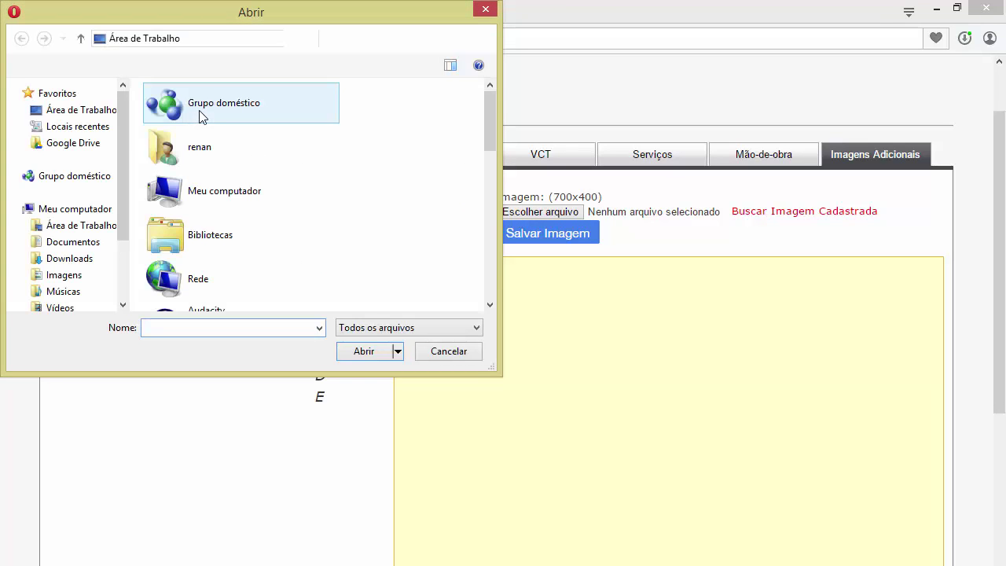
scroll(204, 126, down, 5)
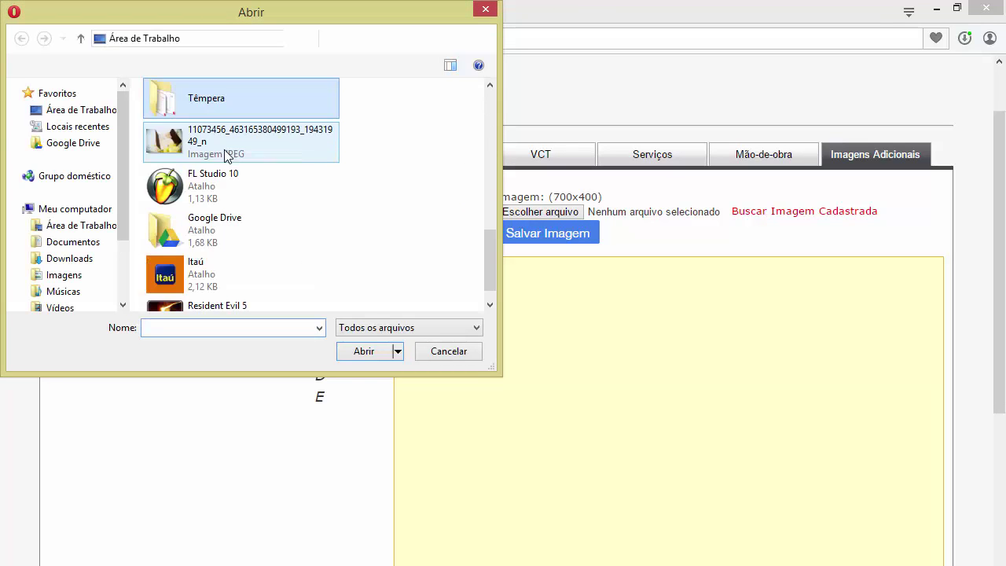
double_click(209, 103)
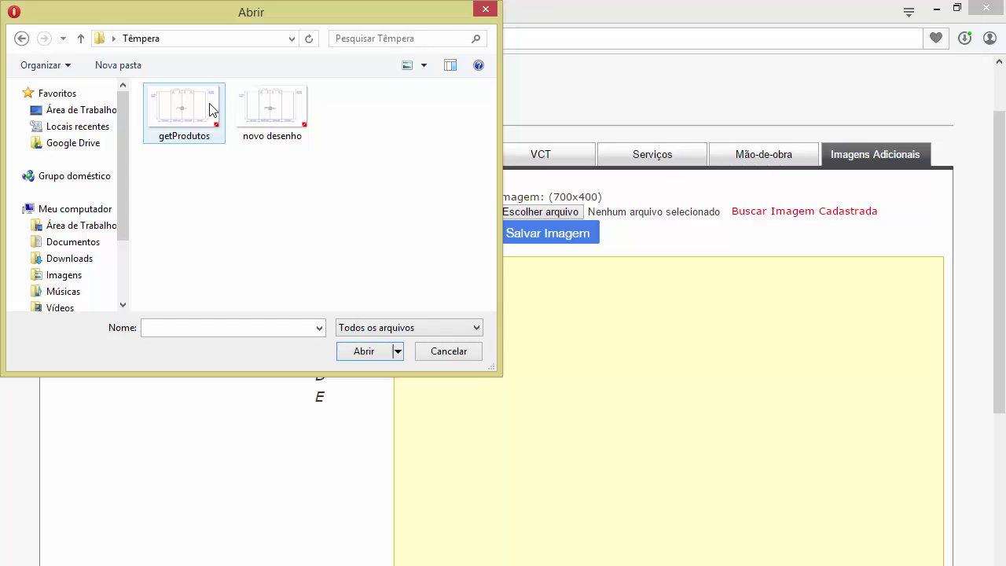
click(267, 107)
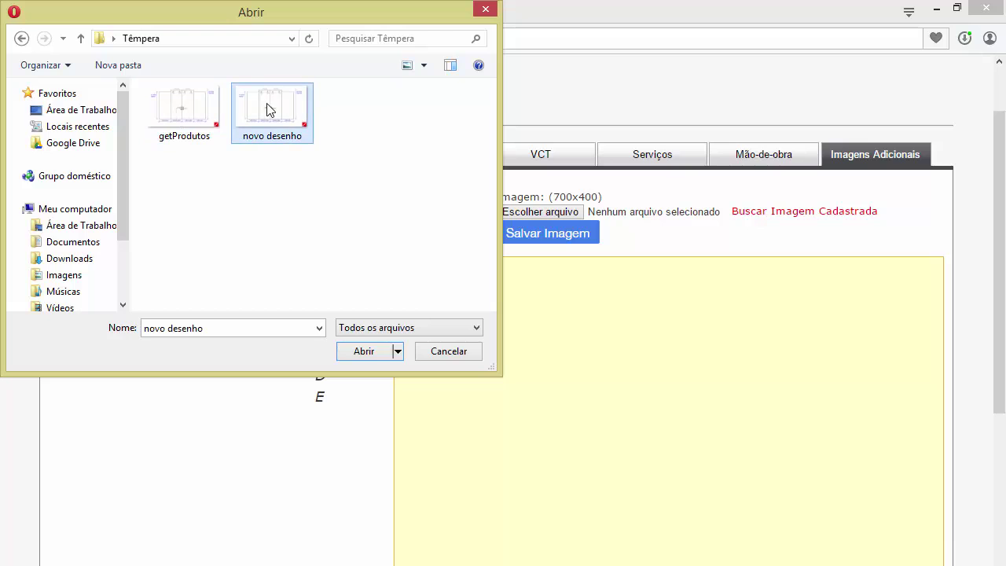
click(365, 352)
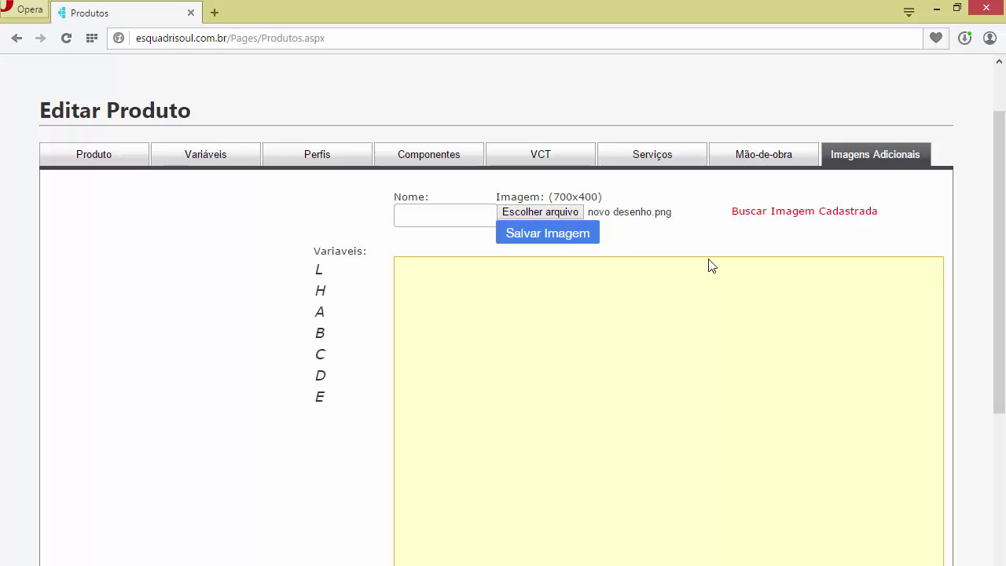
click(555, 238)
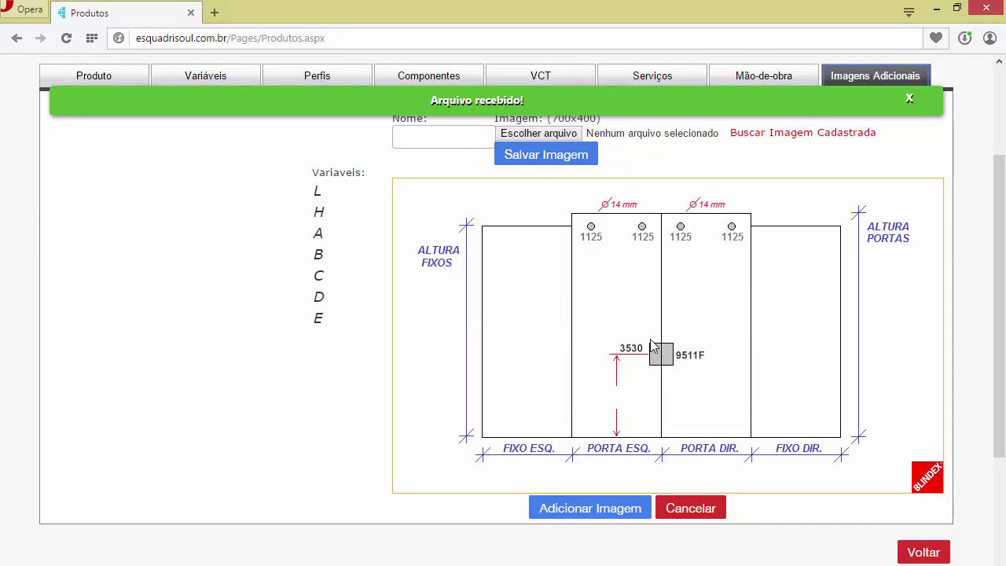
click(910, 98)
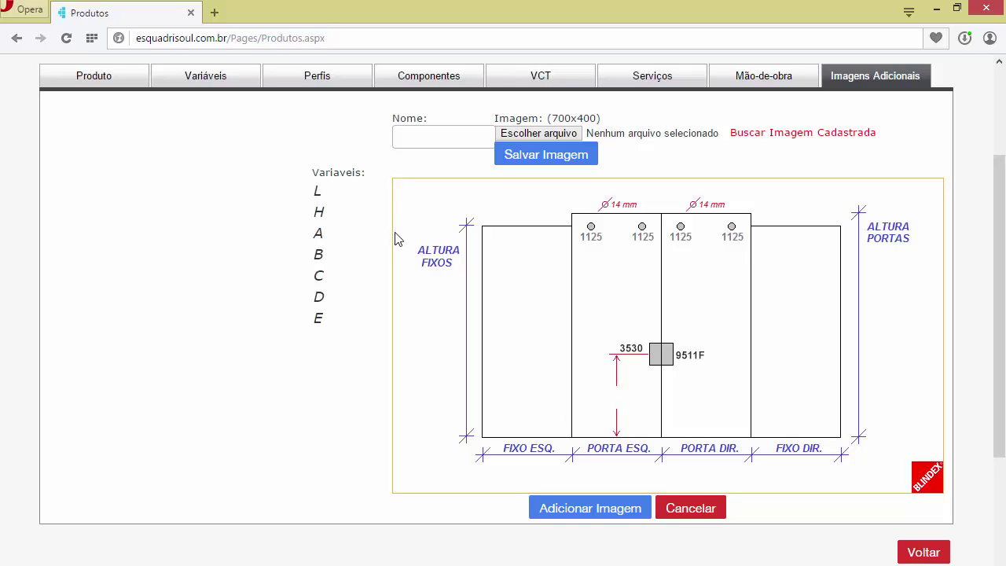
- Place variable L above the doors, H beside the ALTURA FIXOS dimension and A below PORTA DIR. on the drawing
mouse_move(320, 191)
mouse_down()
mouse_move(477, 176)
mouse_move(666, 191)
mouse_up()
mouse_move(317, 212)
mouse_down()
mouse_move(444, 294)
mouse_move(447, 340)
mouse_up()
click(227, 78)
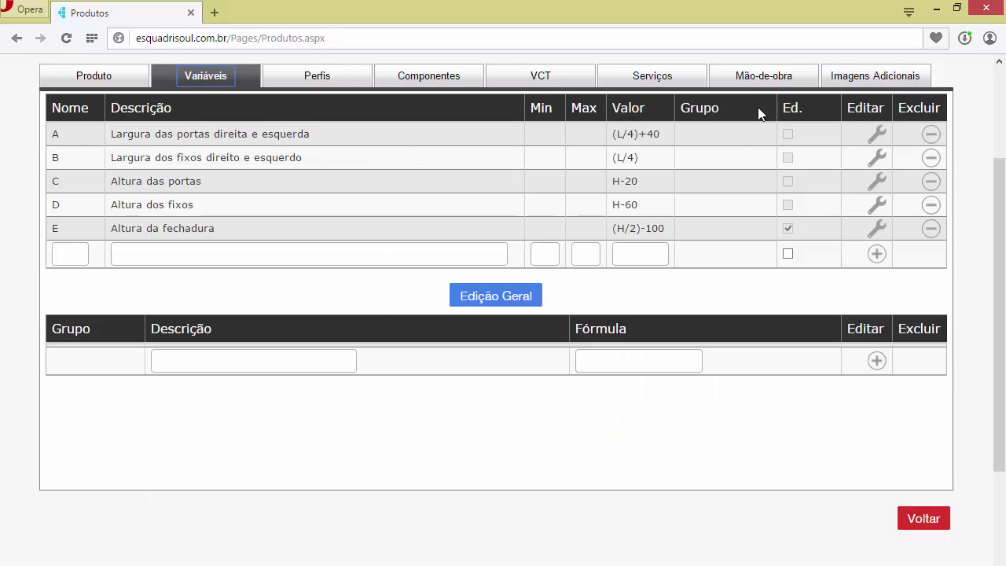
click(878, 73)
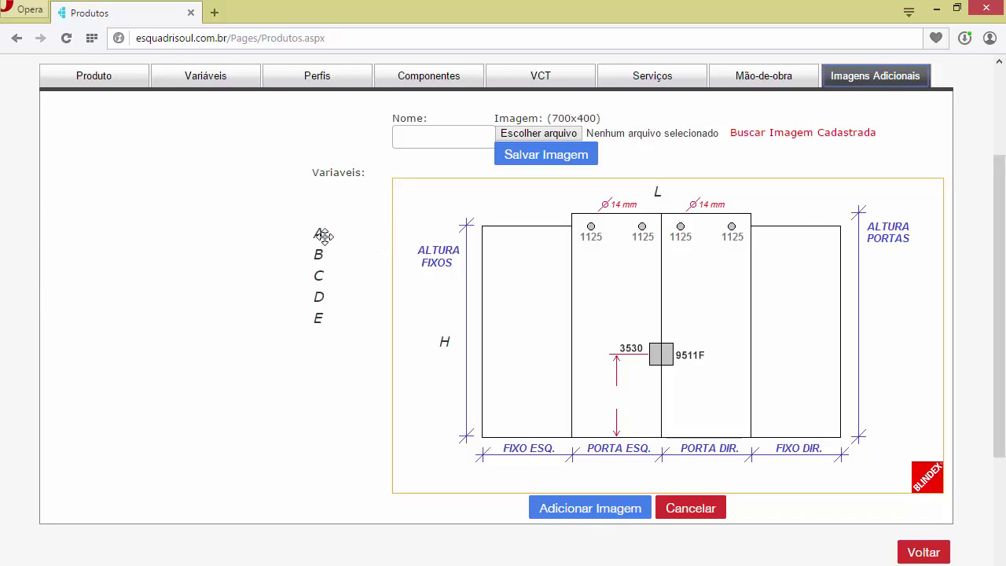
mouse_move(322, 238)
mouse_down()
mouse_move(409, 237)
mouse_move(539, 272)
mouse_move(702, 471)
mouse_move(592, 465)
mouse_move(629, 454)
mouse_move(709, 466)
mouse_up()
- Check the variable descriptions and place B below FIXO ESQ. and C inside the right door on the drawing
click(212, 84)
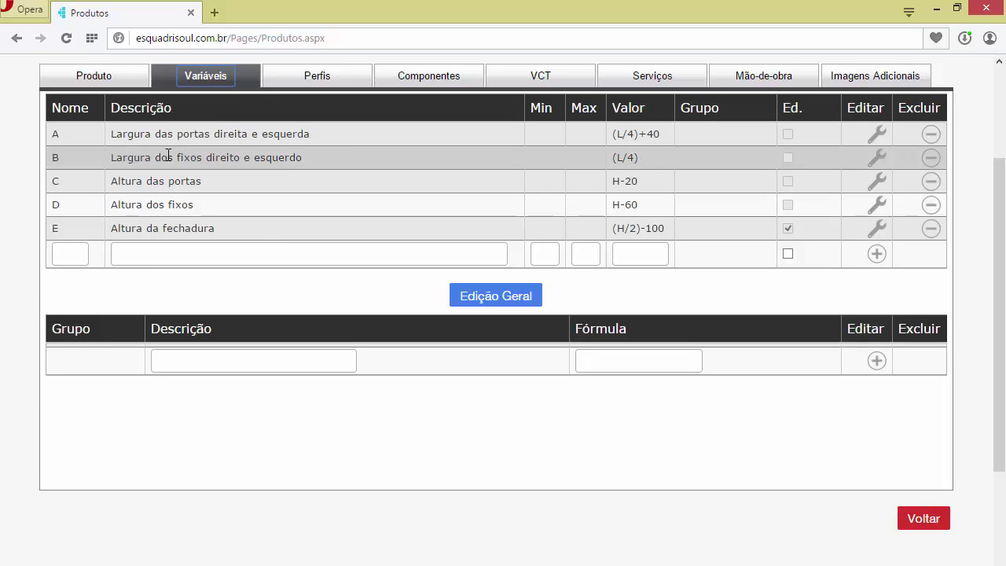
click(863, 78)
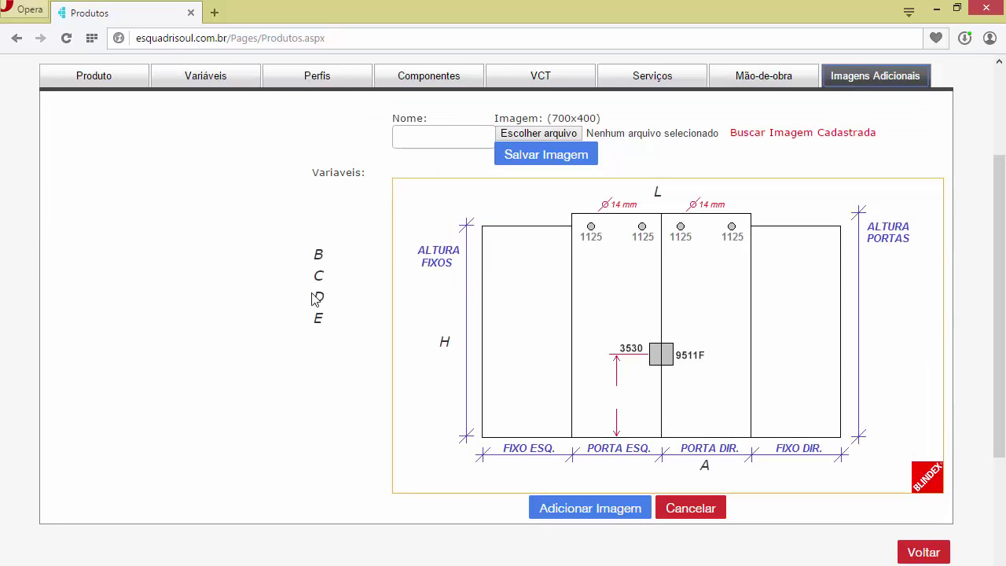
mouse_move(317, 257)
mouse_down()
mouse_move(454, 290)
mouse_move(524, 465)
mouse_up()
click(213, 78)
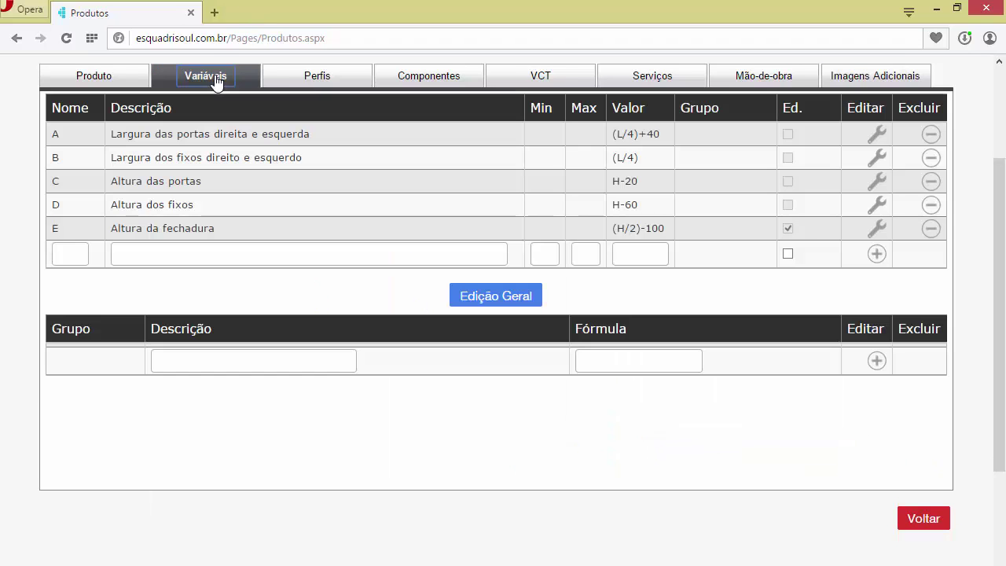
click(864, 79)
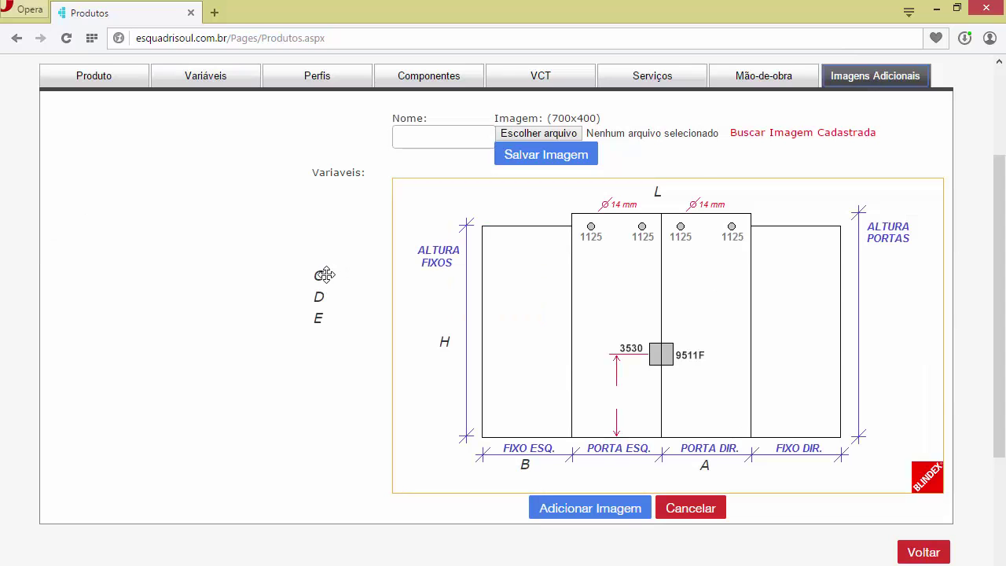
mouse_move(320, 275)
mouse_down()
mouse_move(444, 288)
mouse_move(674, 339)
mouse_move(743, 340)
mouse_up()
- Place variable D inside the left fixed panel and E above the lock, and add the image to the product
click(202, 81)
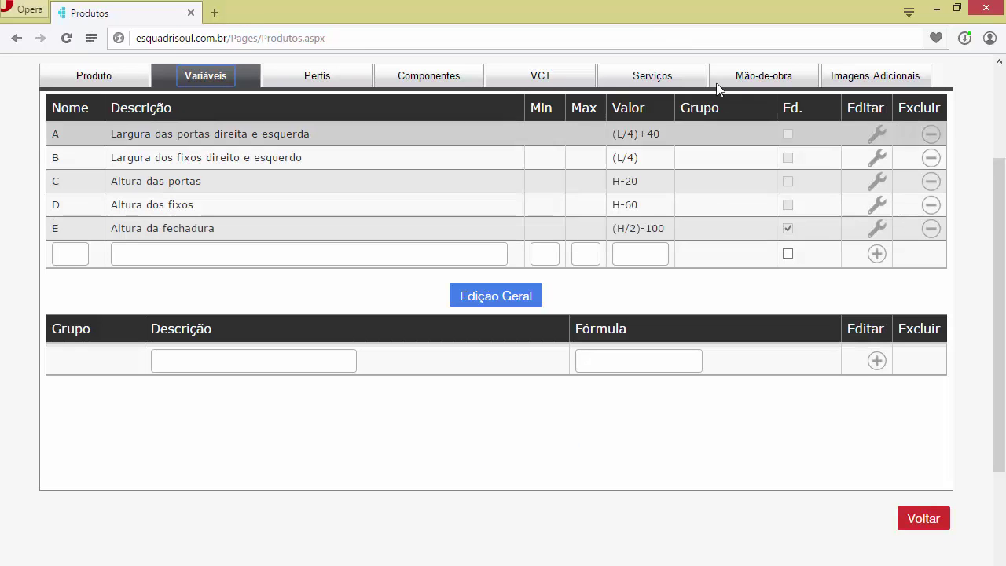
click(856, 78)
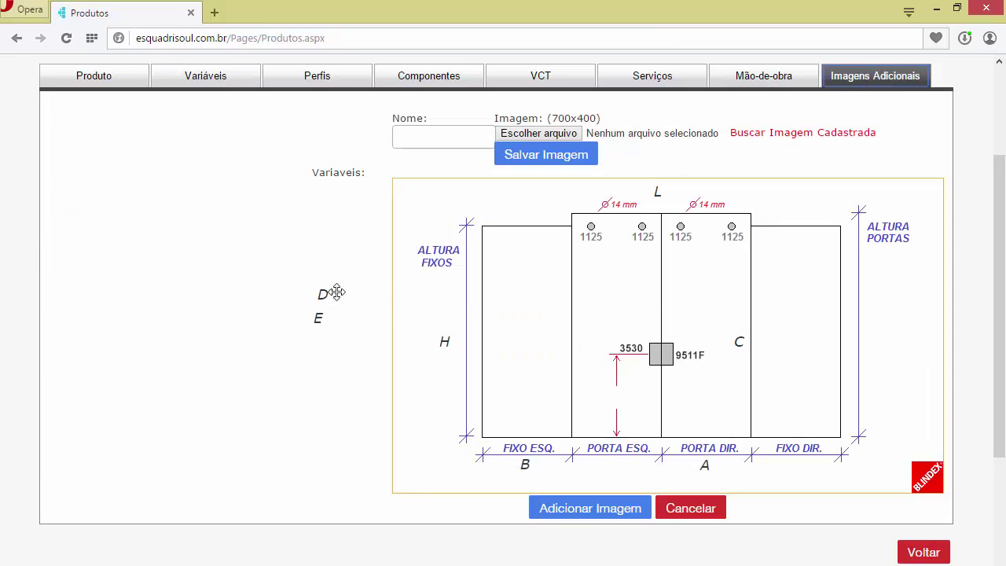
drag(327, 293, 496, 310)
click(208, 76)
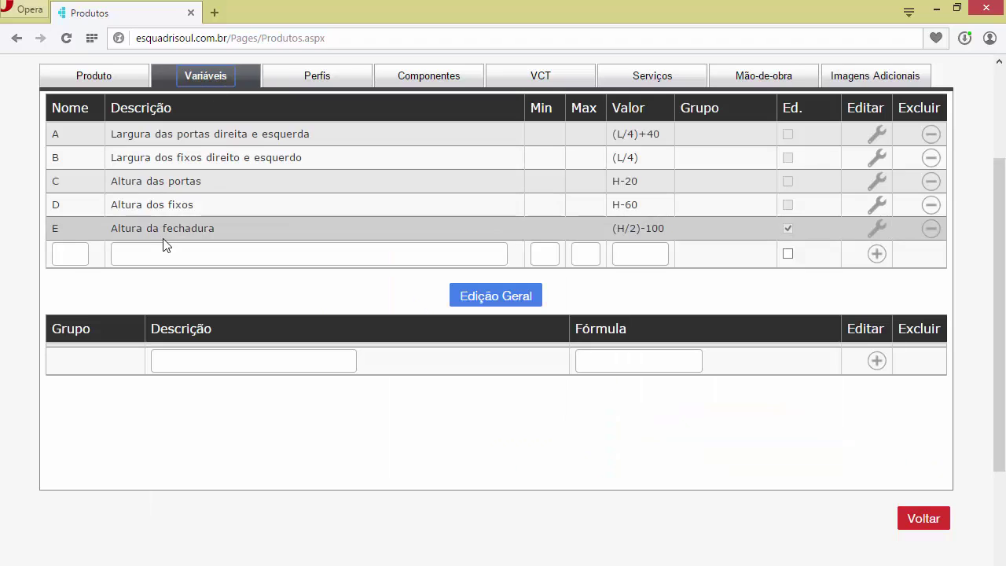
click(862, 82)
drag(318, 318, 669, 333)
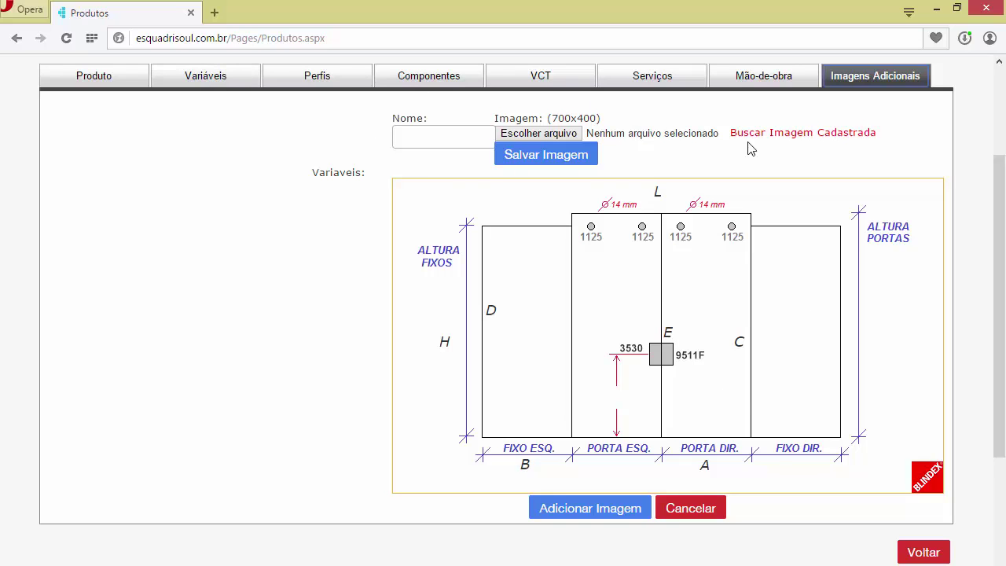
click(612, 508)
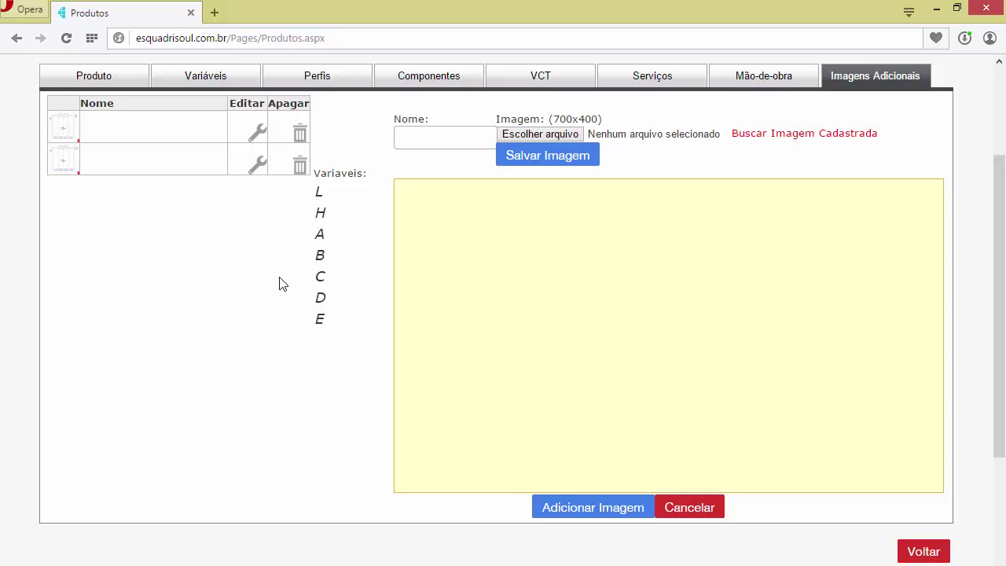
- Review the product's services, components, profiles, VCT glass, variables and general product data
click(658, 76)
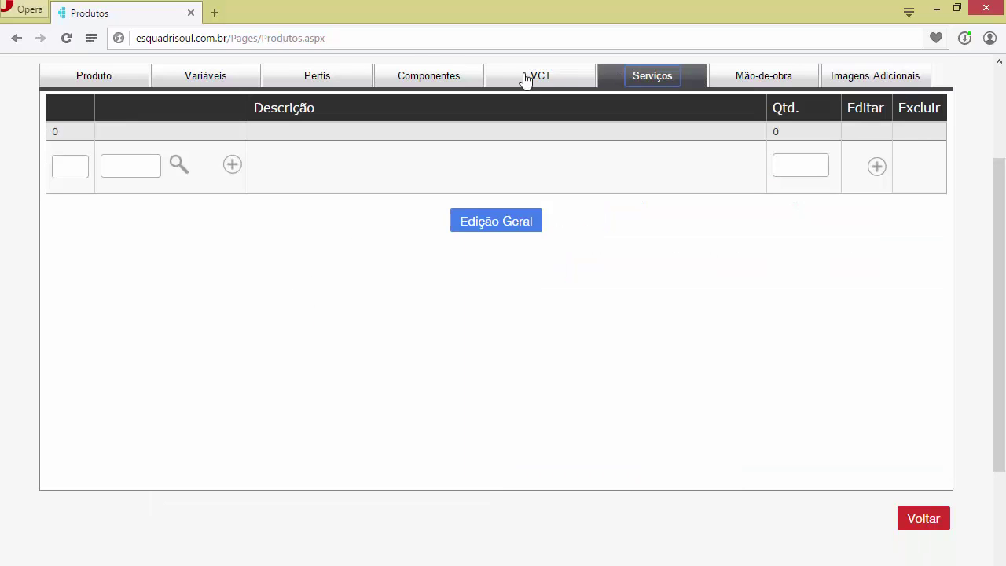
click(432, 83)
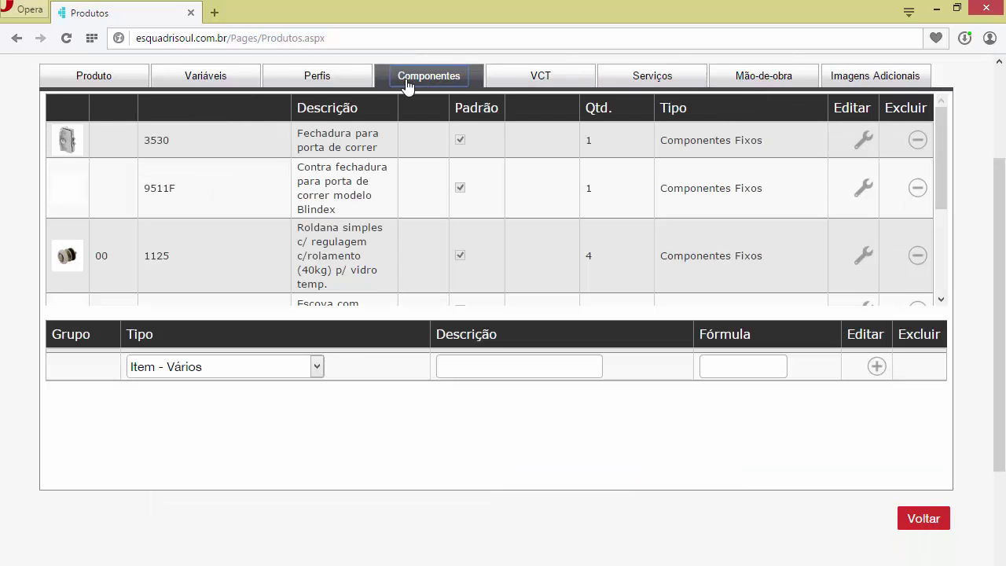
click(300, 83)
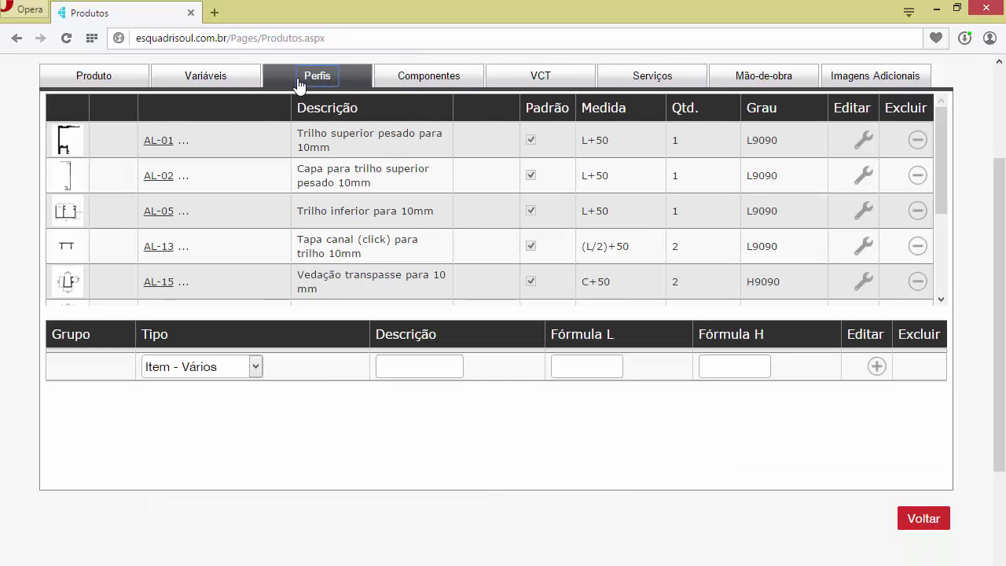
click(554, 82)
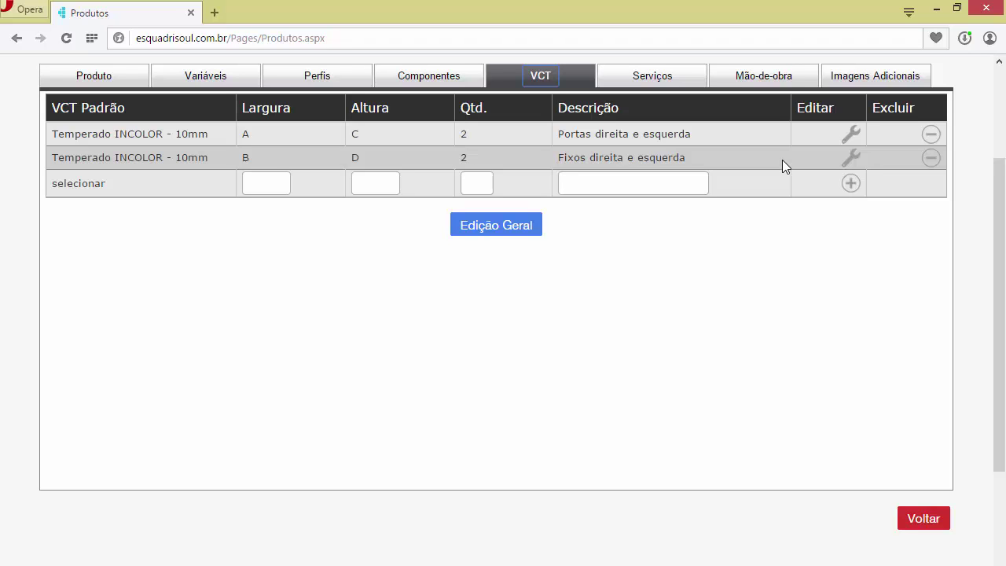
scroll(782, 163, up, 1)
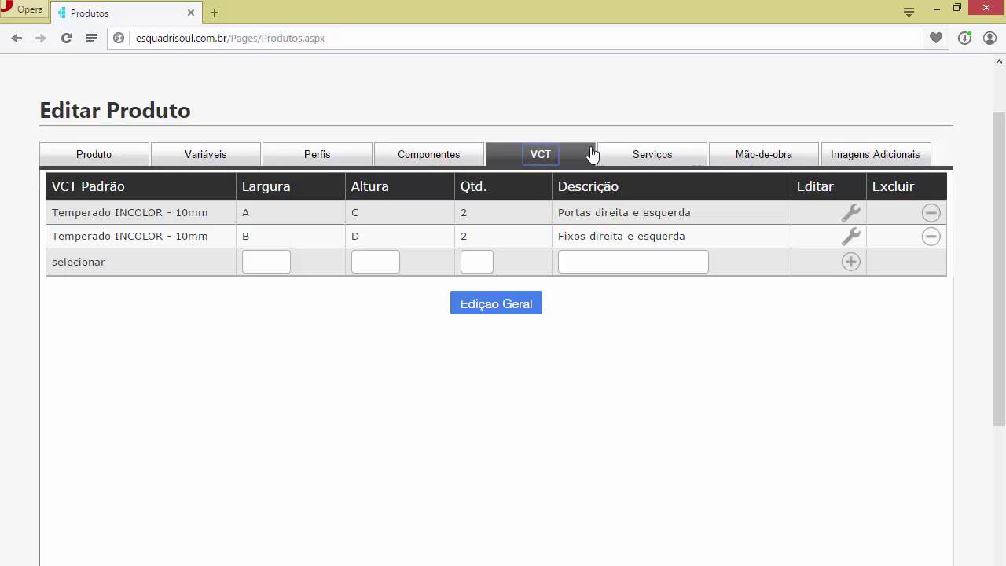
click(224, 157)
click(104, 157)
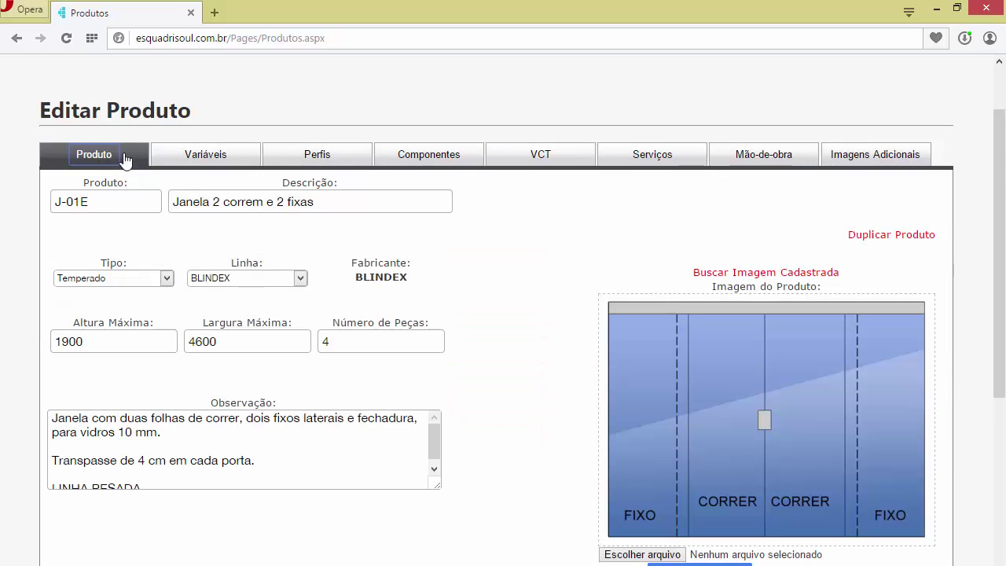
scroll(679, 320, down, 2)
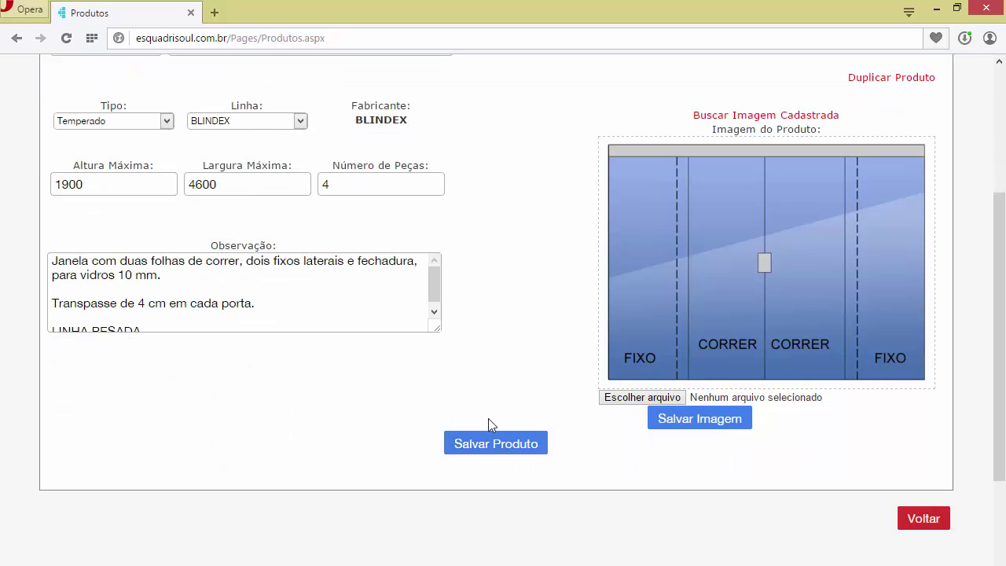
- Save product J-01E and dismiss the save notice
scroll(244, 242, up, 1)
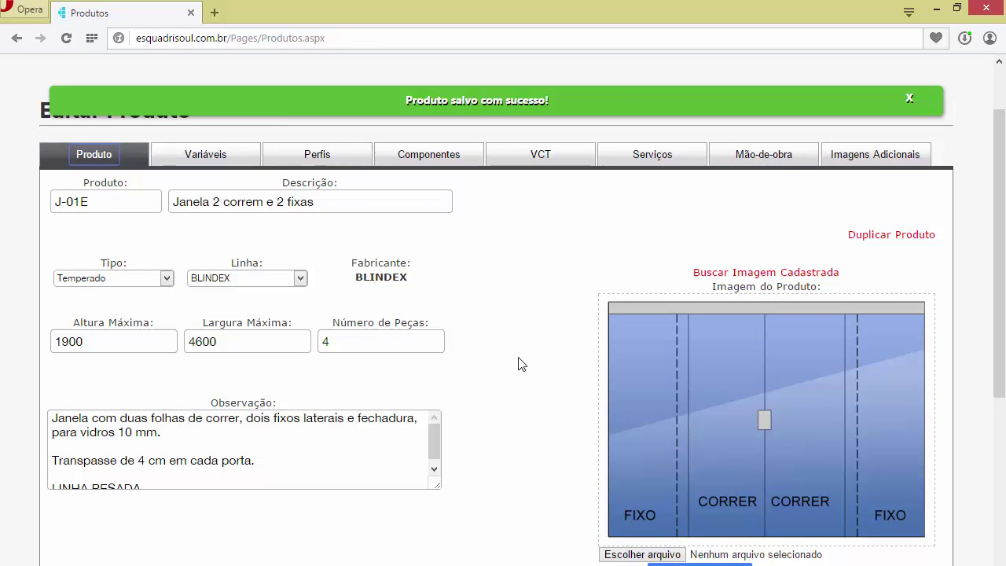
click(911, 100)
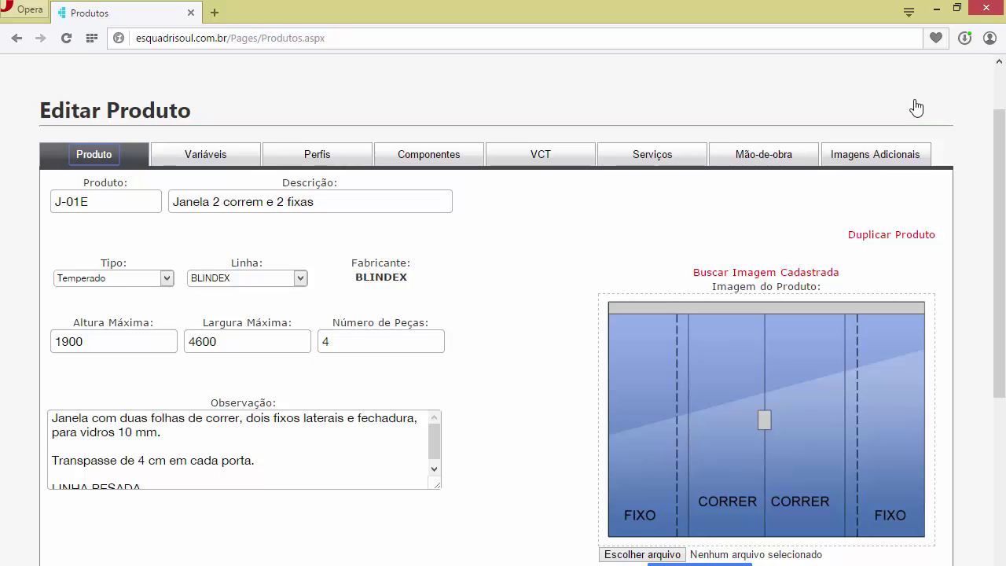
scroll(809, 118, up, 2)
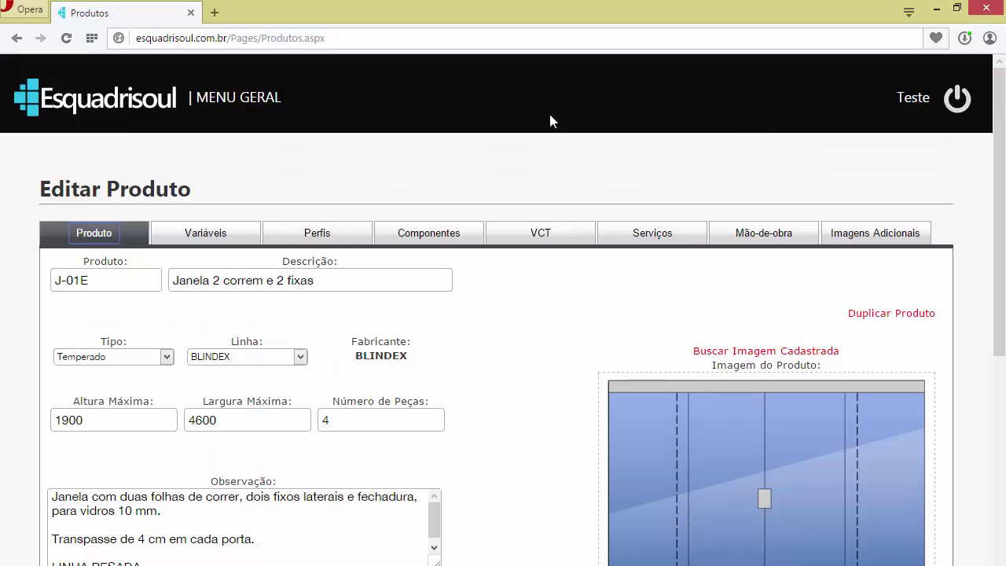
- Open the Obra Teste budget and go to its project entry section
click(257, 104)
click(149, 162)
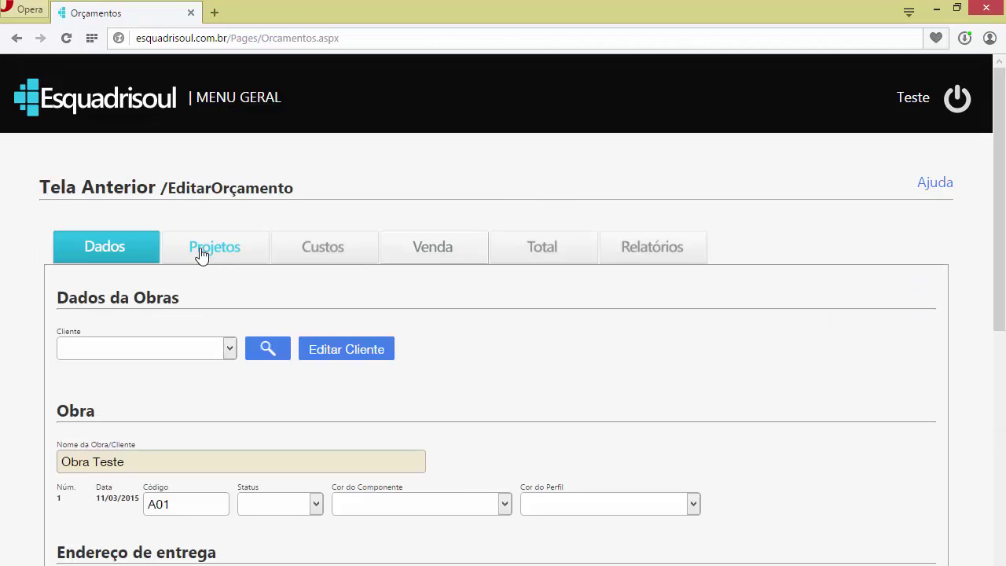
scroll(196, 247, down, 2)
scroll(191, 239, up, 2)
click(212, 170)
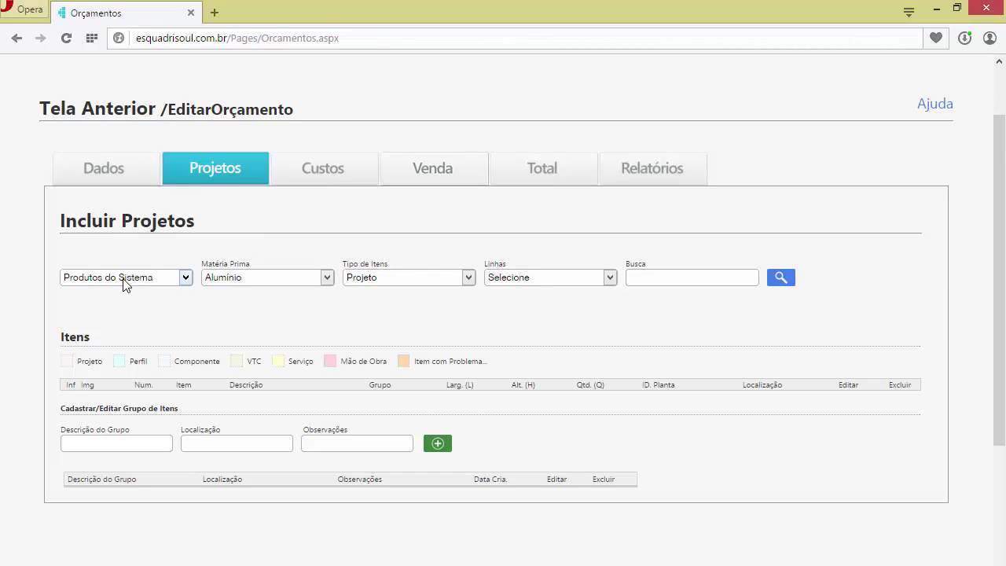
- Filter the project search to Meus Produtos with Temperado as the raw material and select product BL-J-01E
click(122, 280)
click(112, 306)
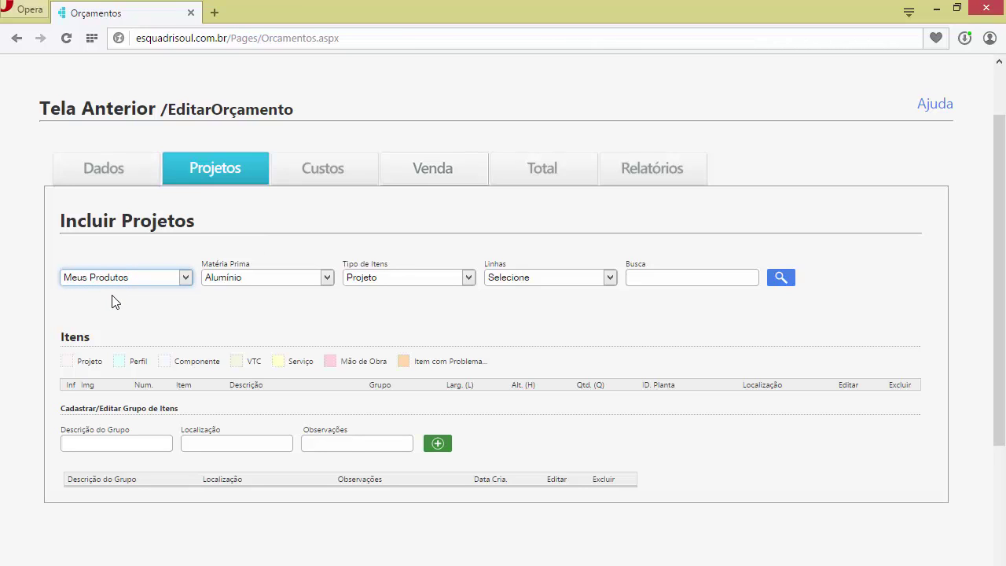
click(214, 279)
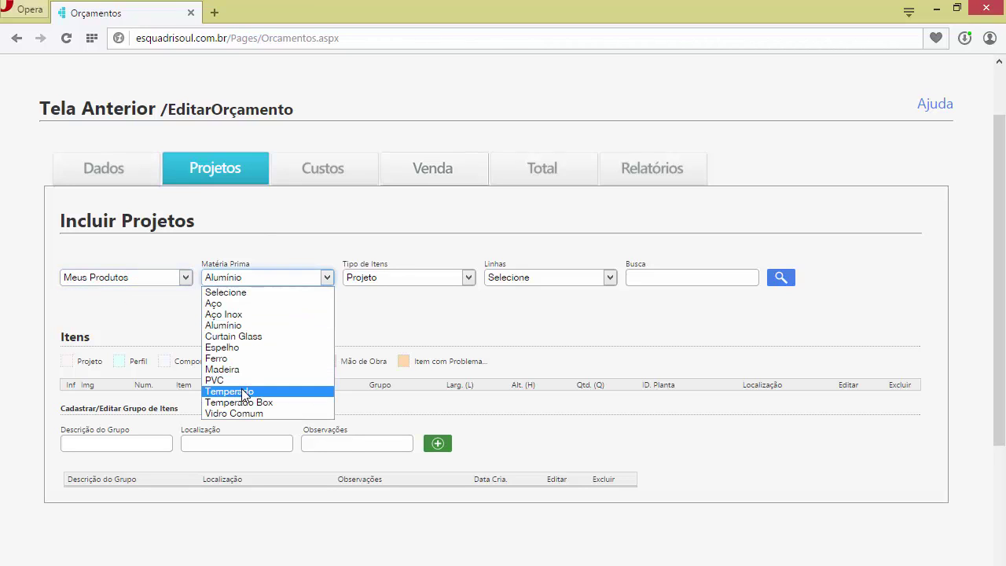
click(245, 395)
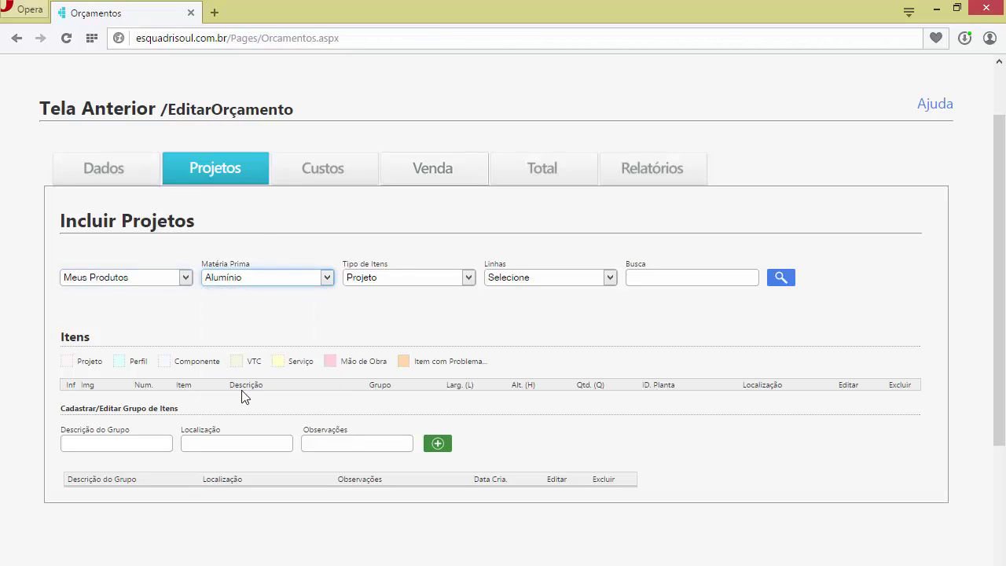
click(781, 282)
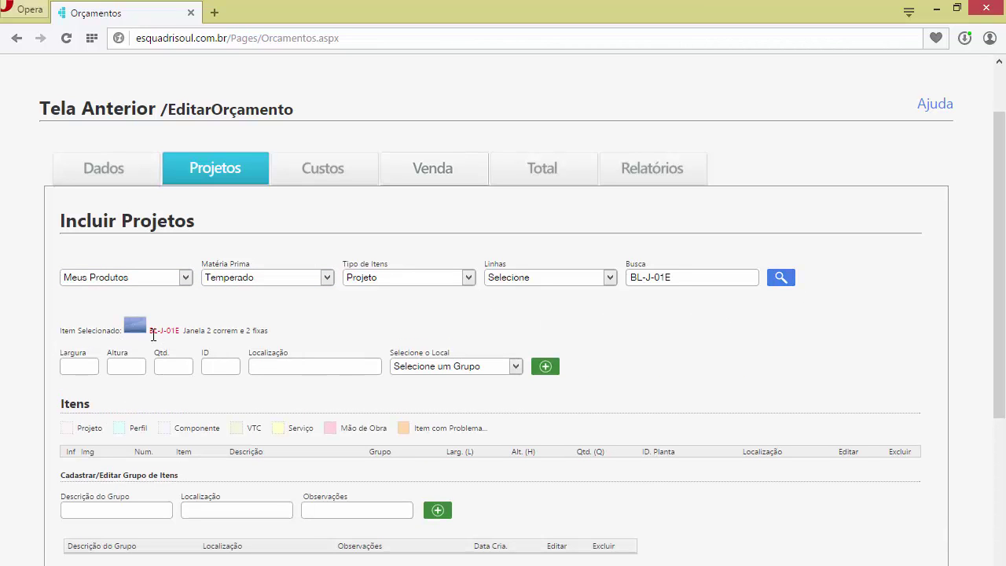
- Add BL-J-01E to the budget items with width 2100, height 1900 and quantity 1
click(84, 366)
text(2100)
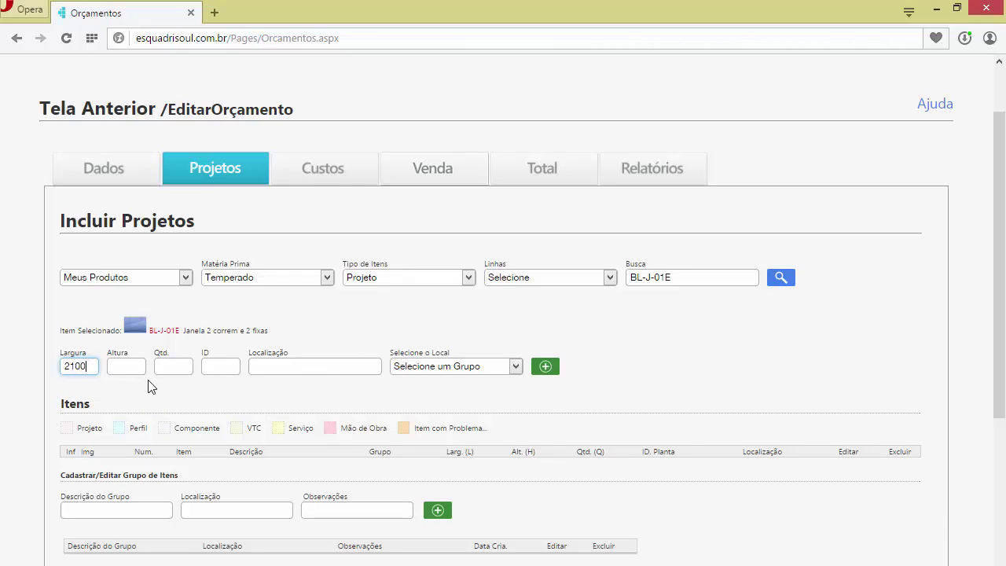
click(137, 369)
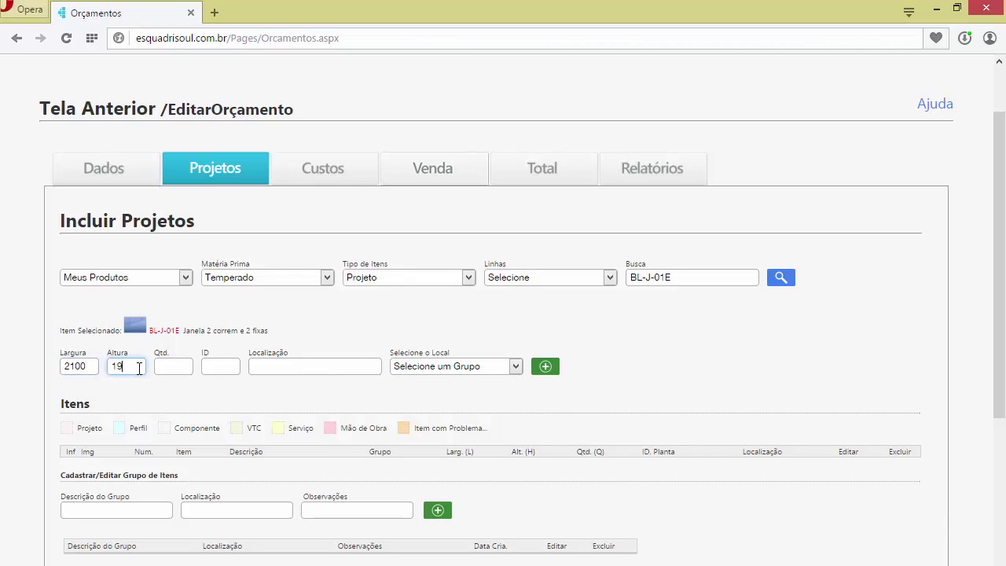
click(183, 368)
text(1)
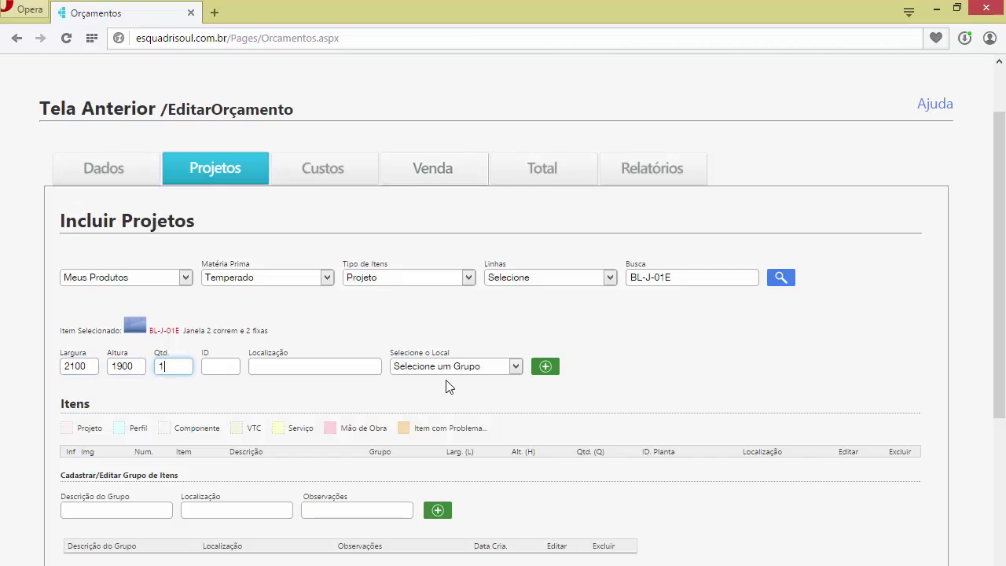
click(545, 366)
click(671, 277)
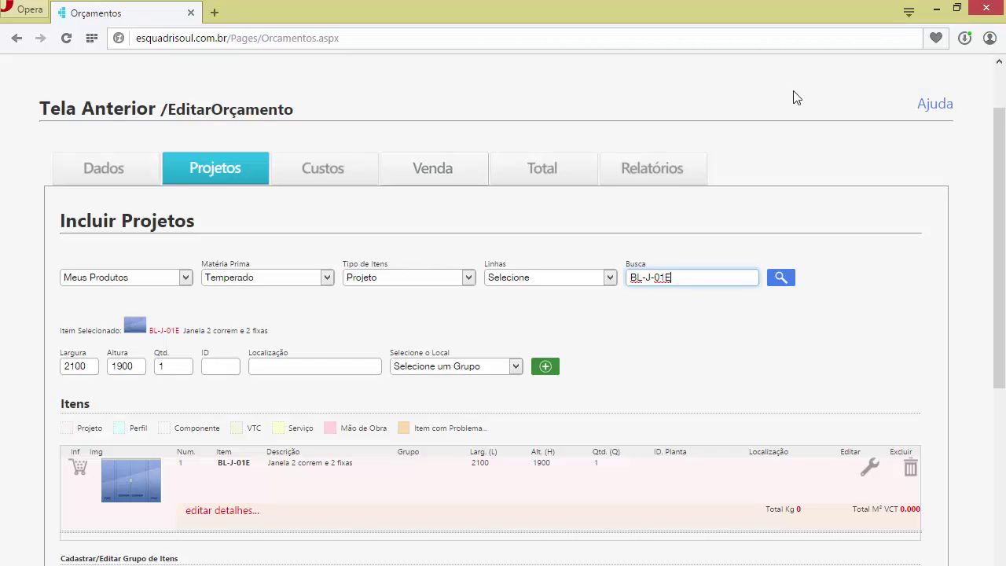
- Review the profiles and components in the BL-J-01E item's details and save the details
scroll(759, 121, down, 5)
scroll(652, 157, up, 1)
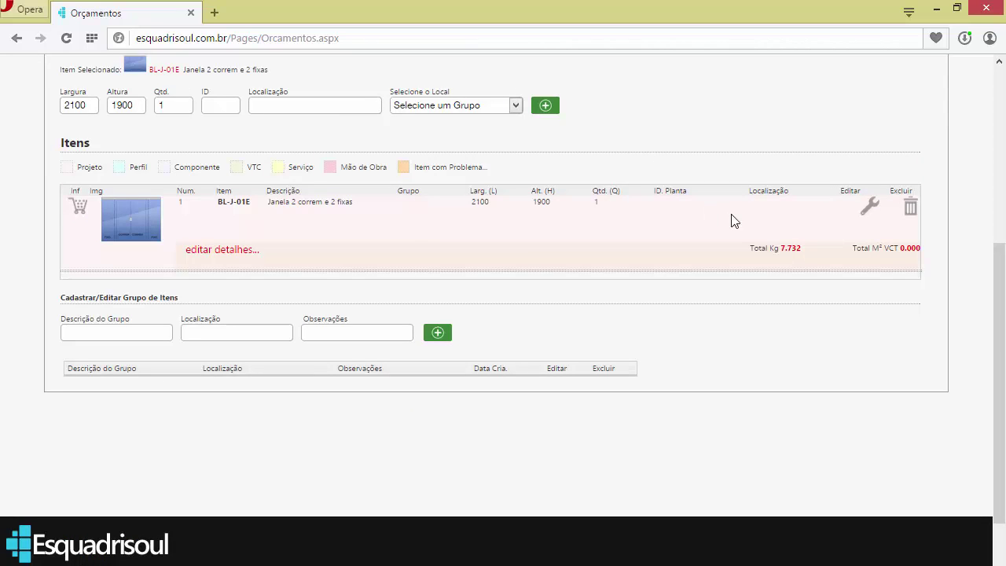
scroll(433, 246, up, 1)
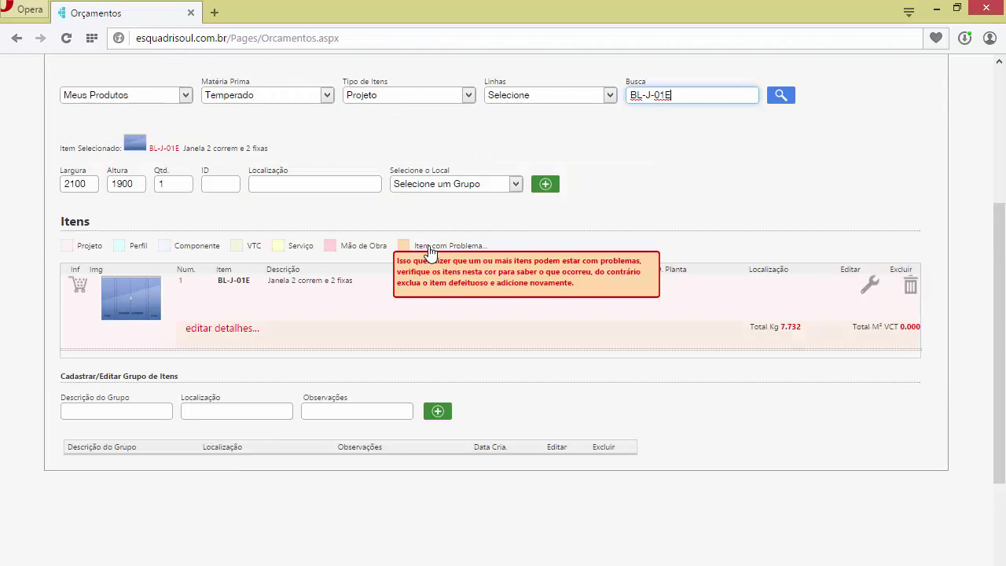
click(253, 333)
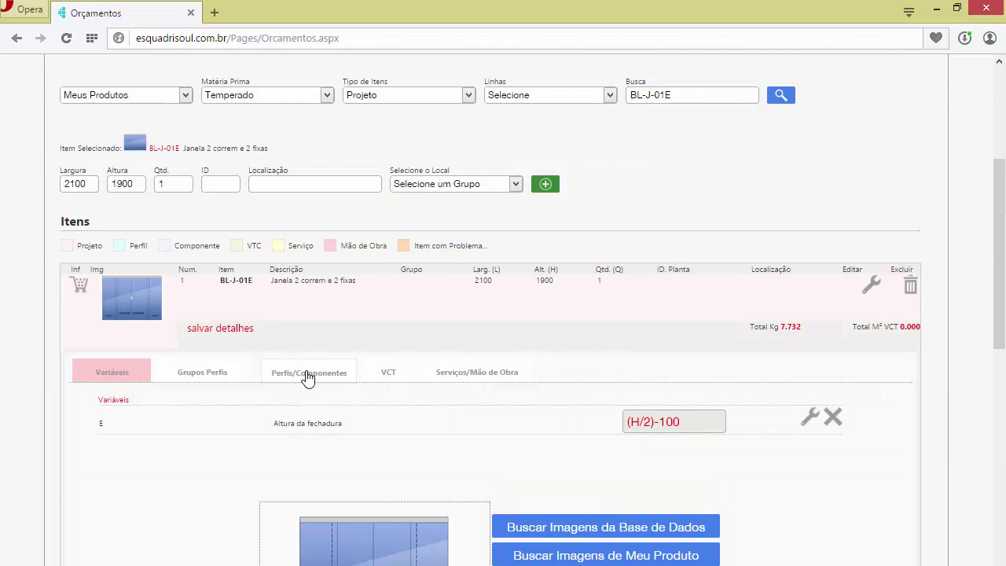
click(310, 372)
scroll(414, 326, down, 3)
scroll(408, 334, down, 5)
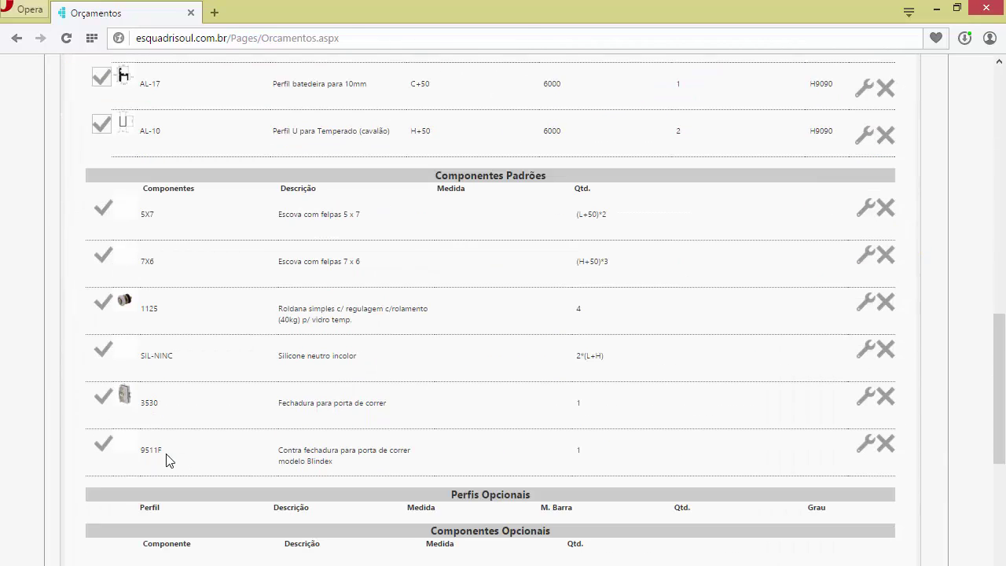
scroll(282, 322, up, 7)
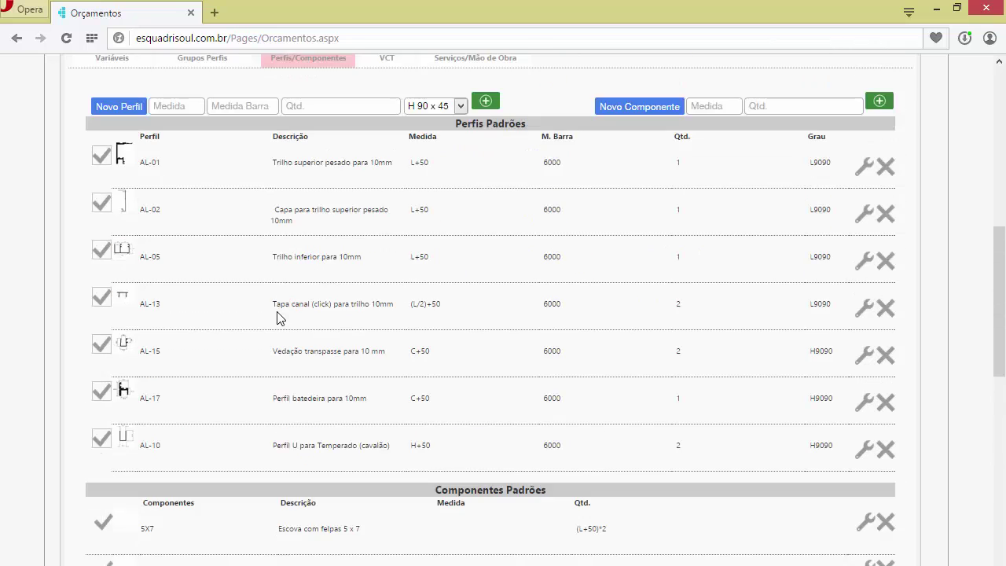
click(244, 249)
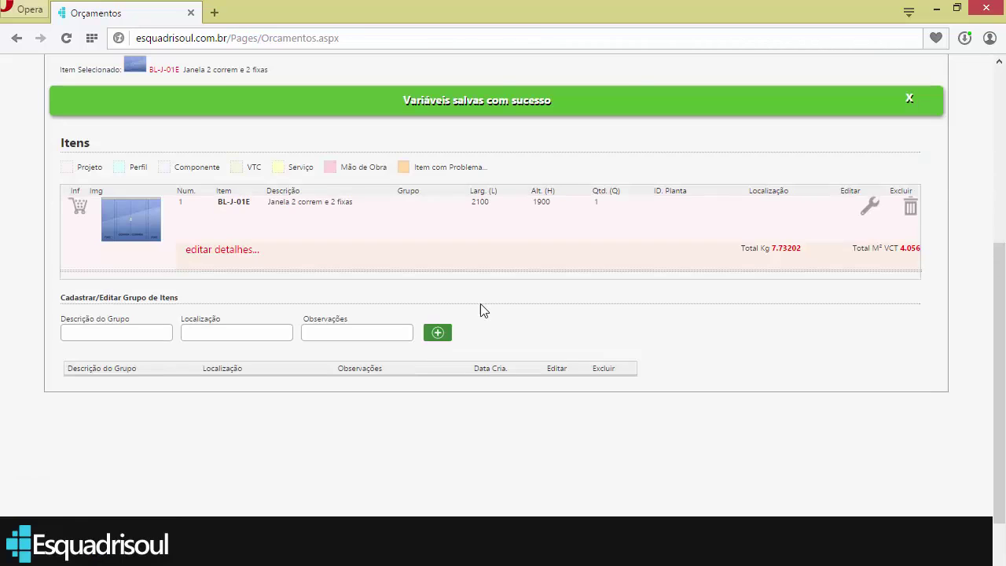
- Load the budget's costs and generate the Montagem report
click(359, 226)
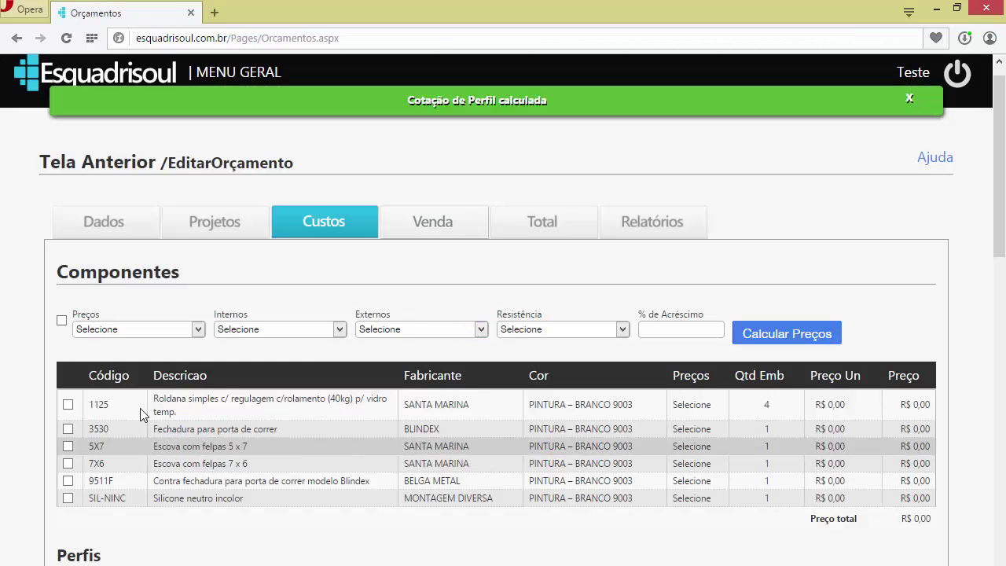
click(659, 224)
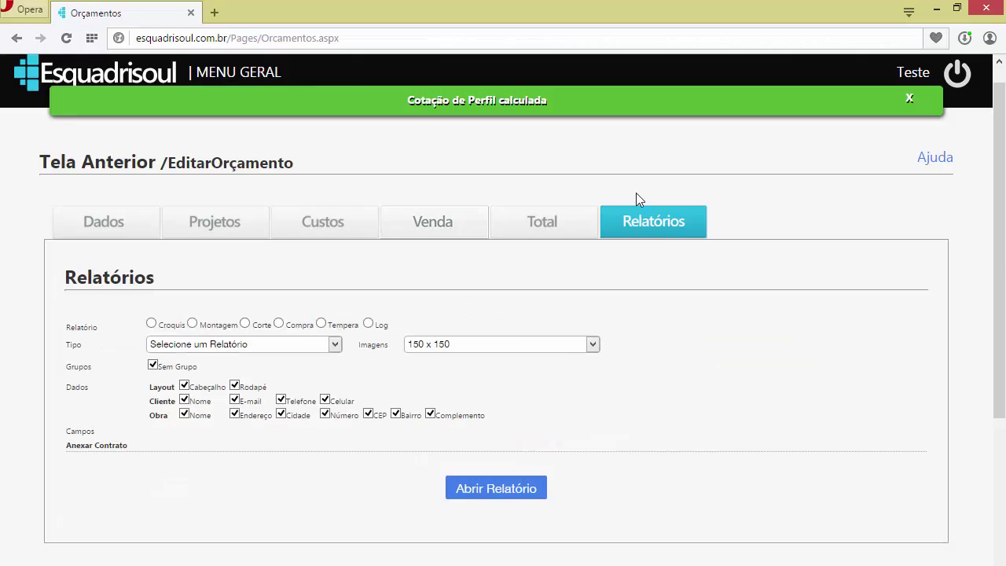
scroll(184, 275, down, 1)
click(192, 245)
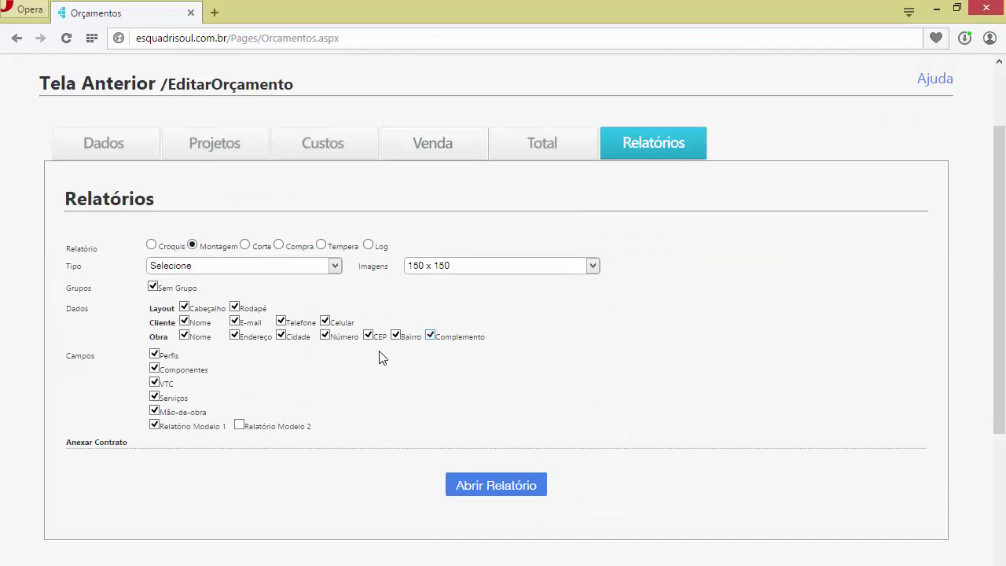
click(522, 492)
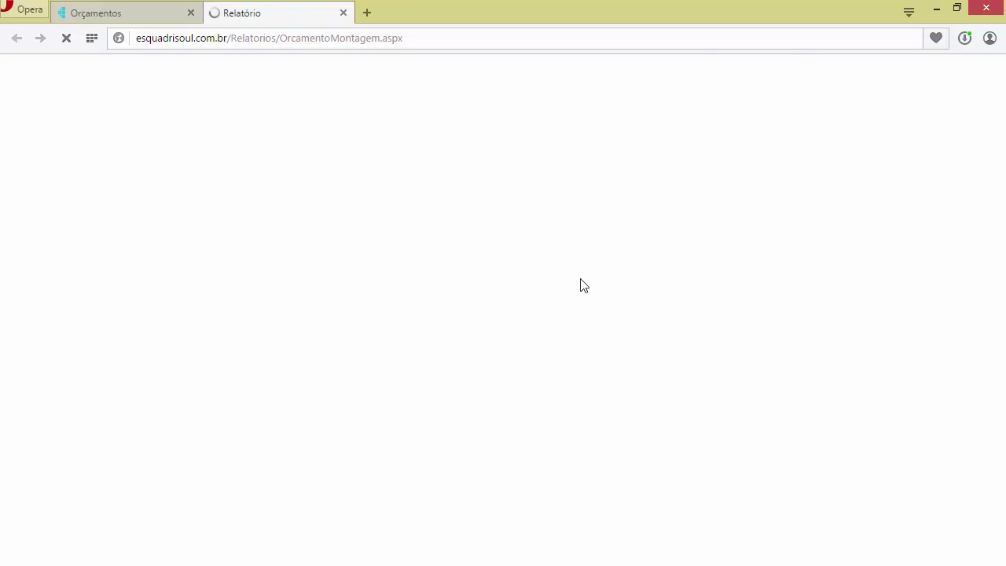
- Check the profiles, components and glass listed in the Montagem report, and close the report
scroll(503, 269, down, 3)
scroll(247, 408, down, 2)
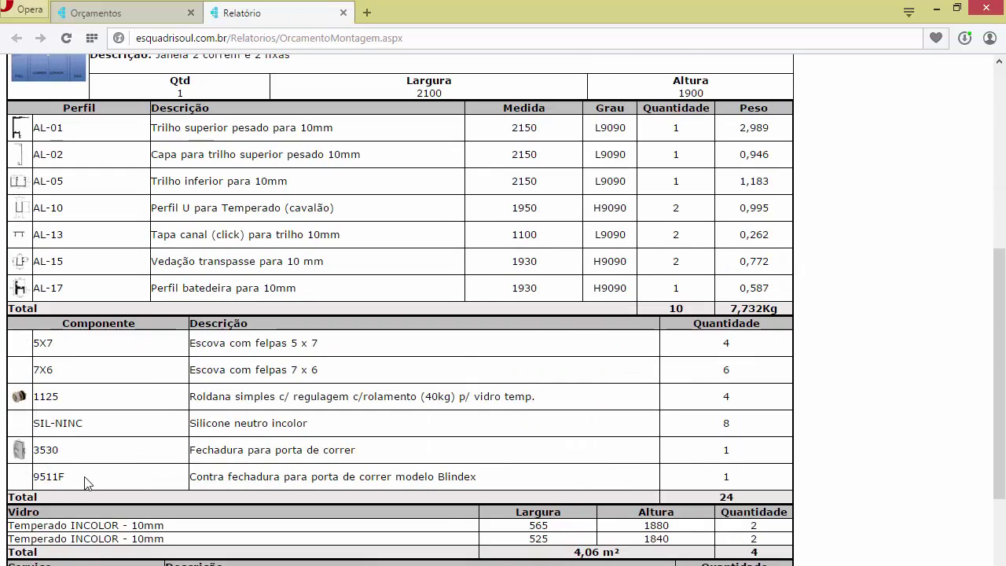
scroll(429, 354, up, 2)
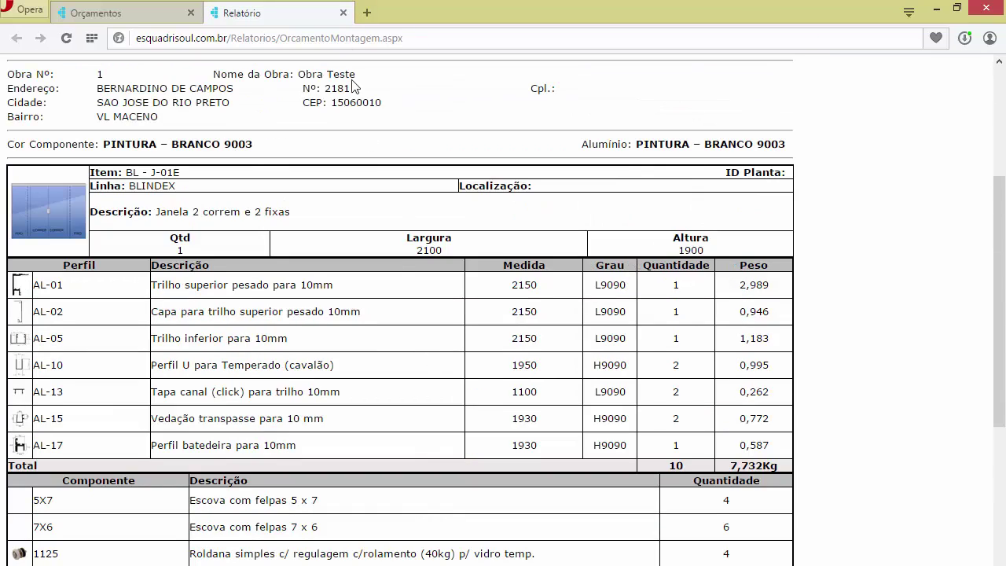
click(343, 14)
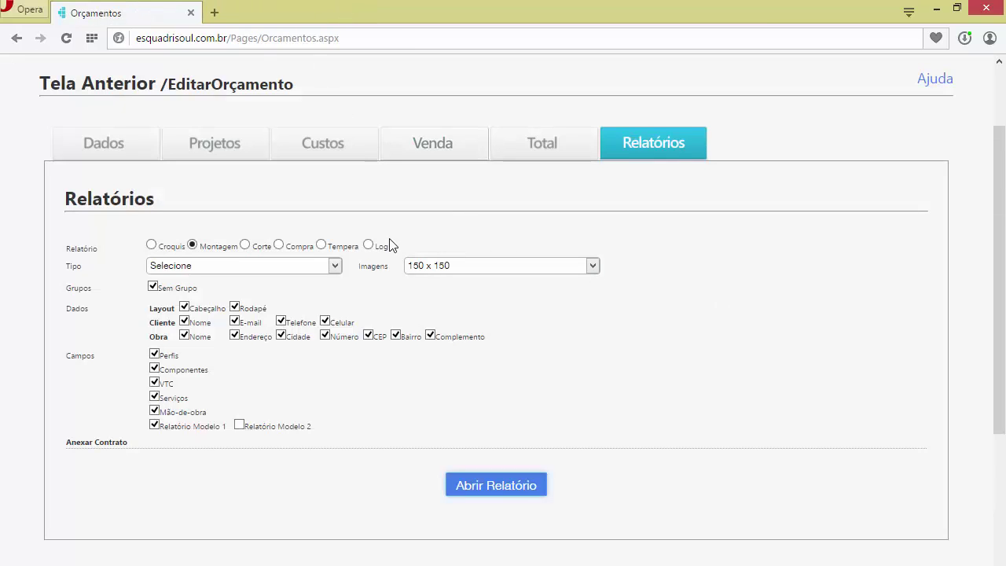
- Generate the Tempera report as a PDF
click(322, 246)
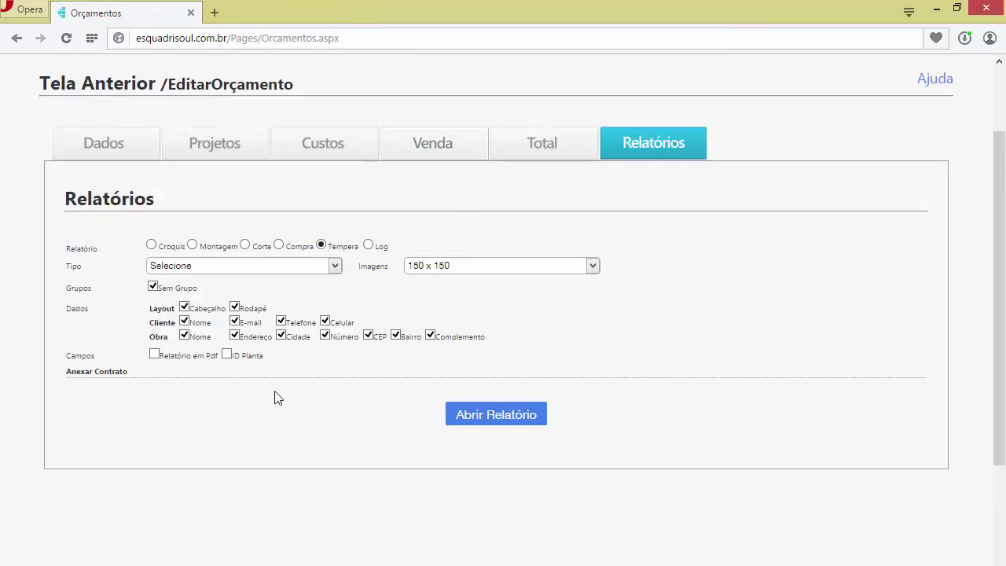
click(155, 356)
click(522, 423)
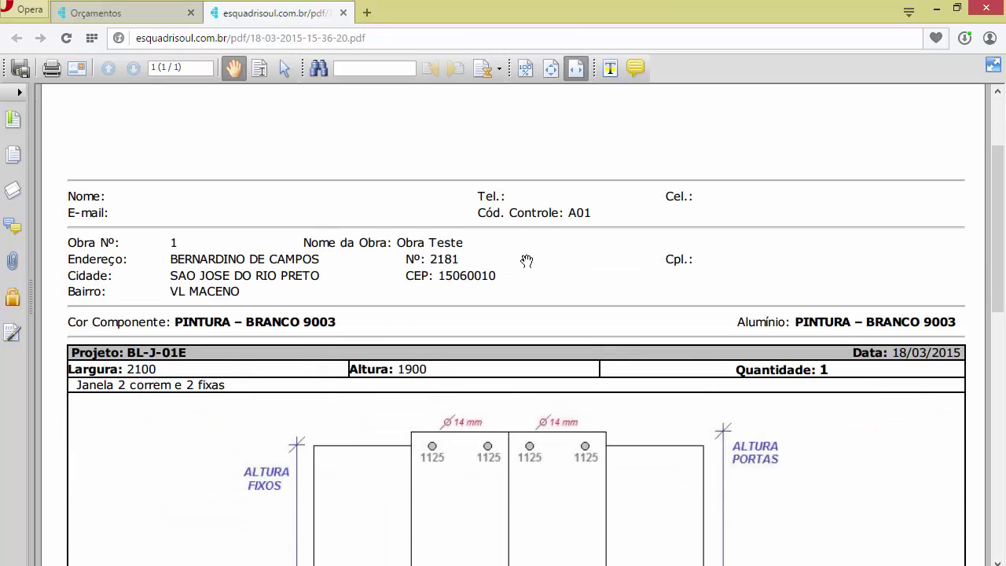
- Examine the window drawing and lock codes in the Tempera PDF, and close it
scroll(525, 261, down, 2)
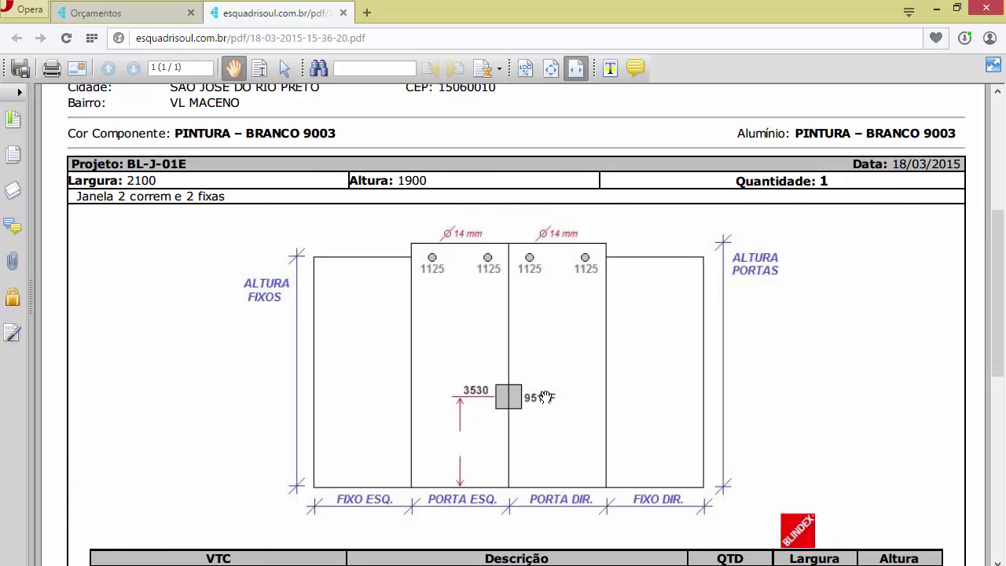
scroll(542, 397, down, 1)
scroll(541, 397, up, 1)
scroll(546, 408, up, 5)
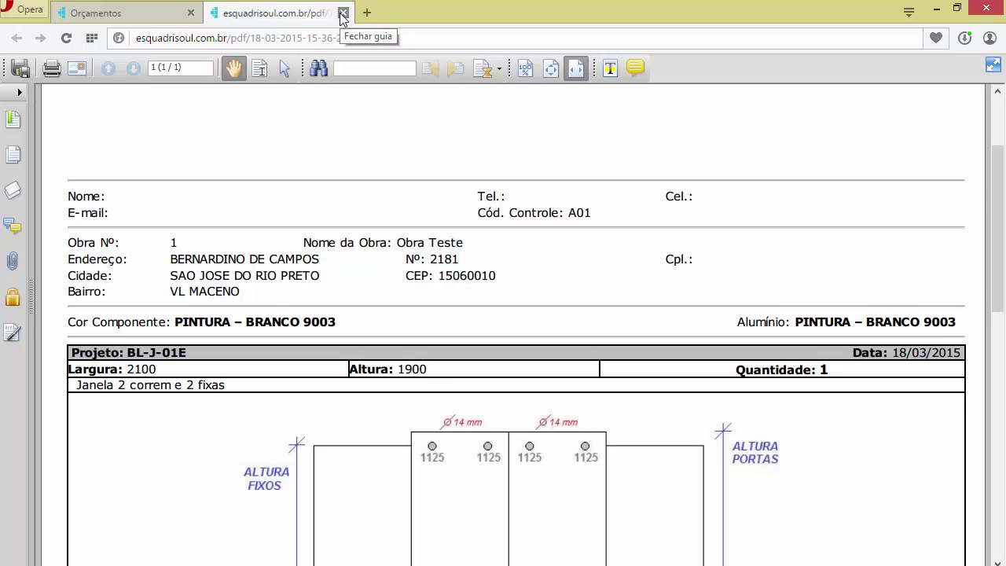
click(342, 13)
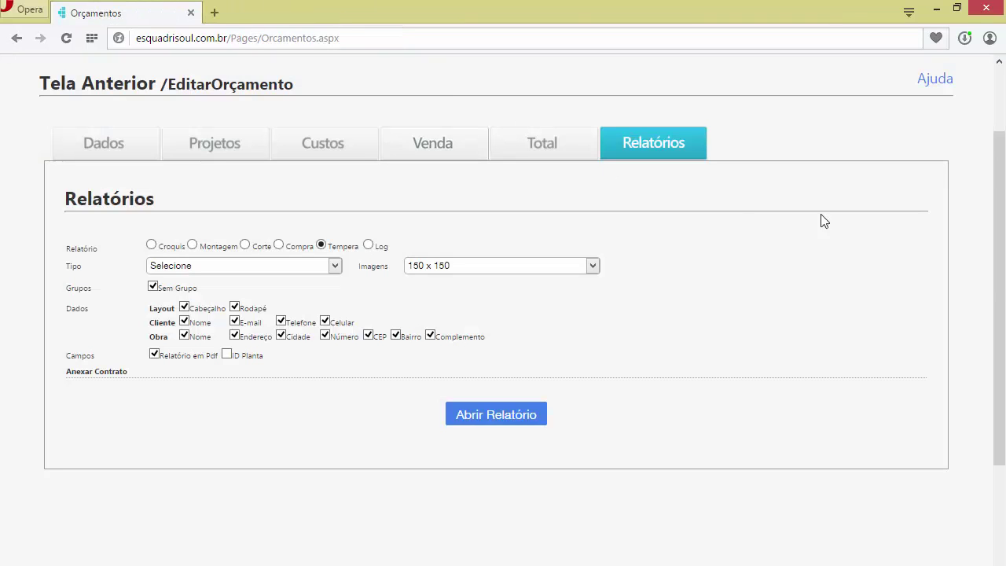